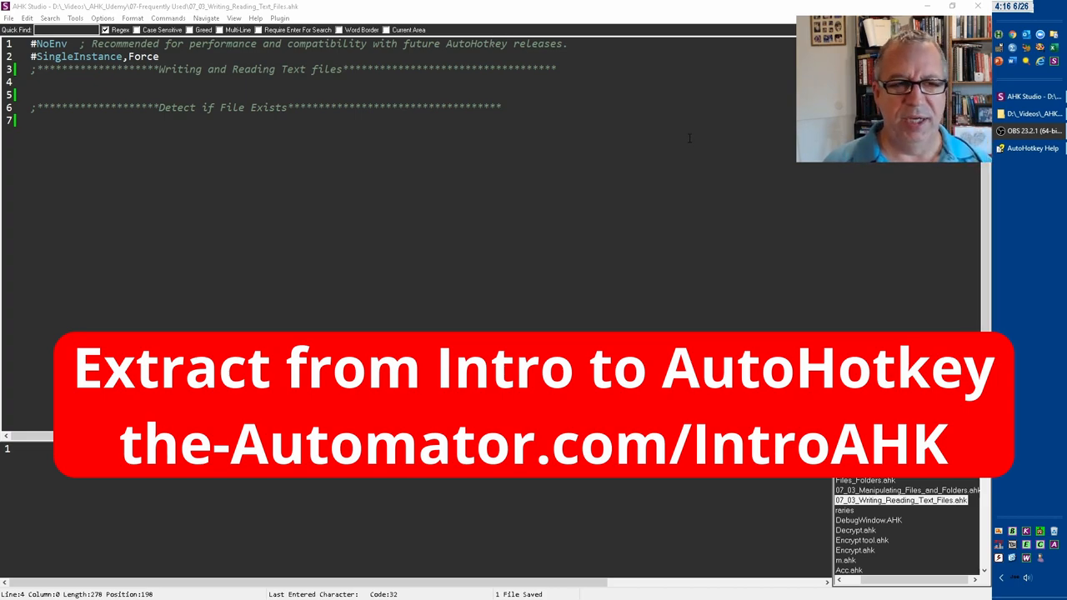
# Step: Start a FileRea command under the heading, clear it, and glance at the course-files folder
pyautogui.click(674, 76)
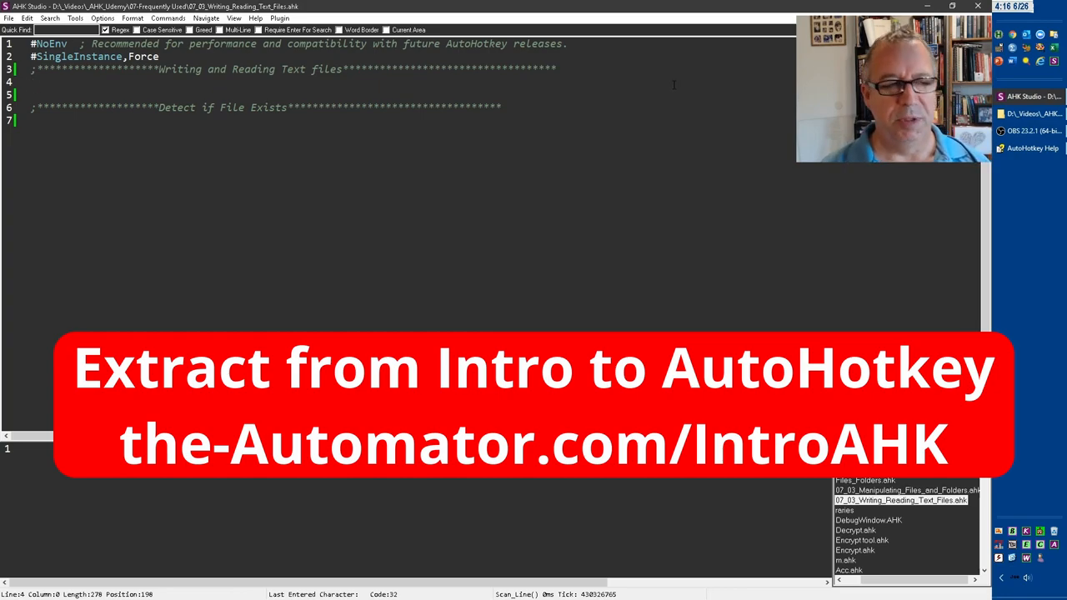
pyautogui.write('FileRea')
pyautogui.press('BackSpace')
pyautogui.press('BackSpace')
pyautogui.press('BackSpace')
pyautogui.press('BackSpace')
pyautogui.press('BackSpace')
pyautogui.press('BackSpace')
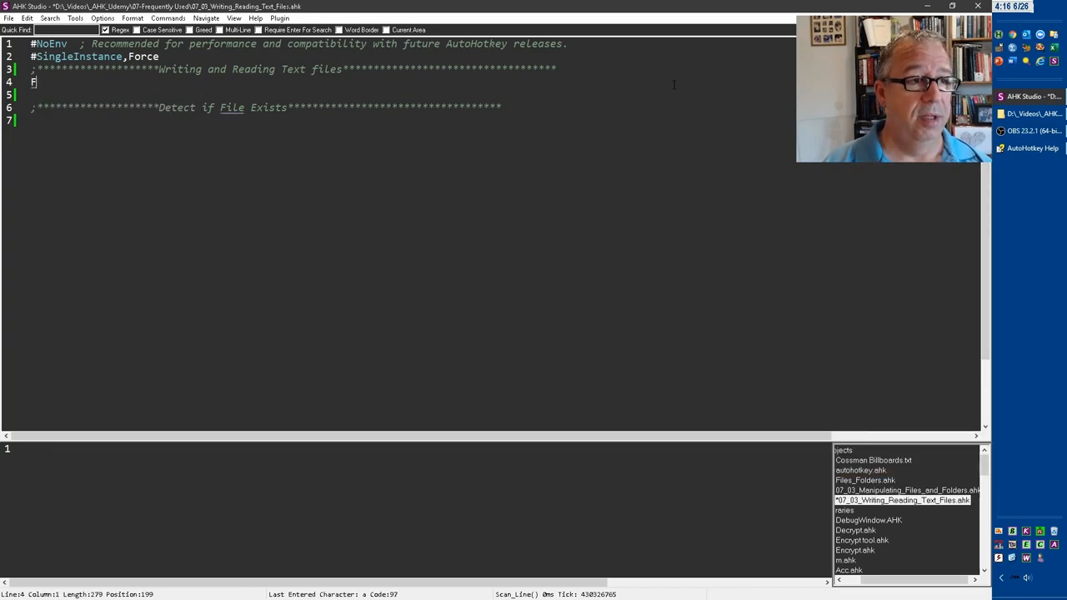
pyautogui.press('BackSpace')
pyautogui.hotkey('alt', 'Tab')
pyautogui.hotkey('alt', 'Tab')
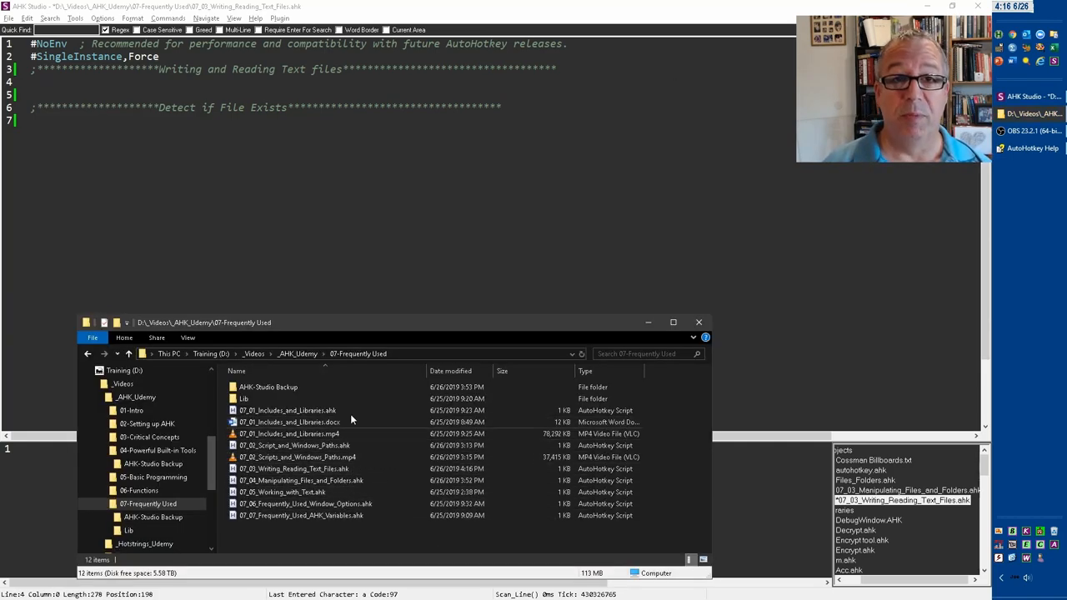
# Step: Write FileAppend,Just my example,Example.txt,UTF-8, then save and run the script
pyautogui.hotkey('alt', 'Tab')
pyautogui.write('F')
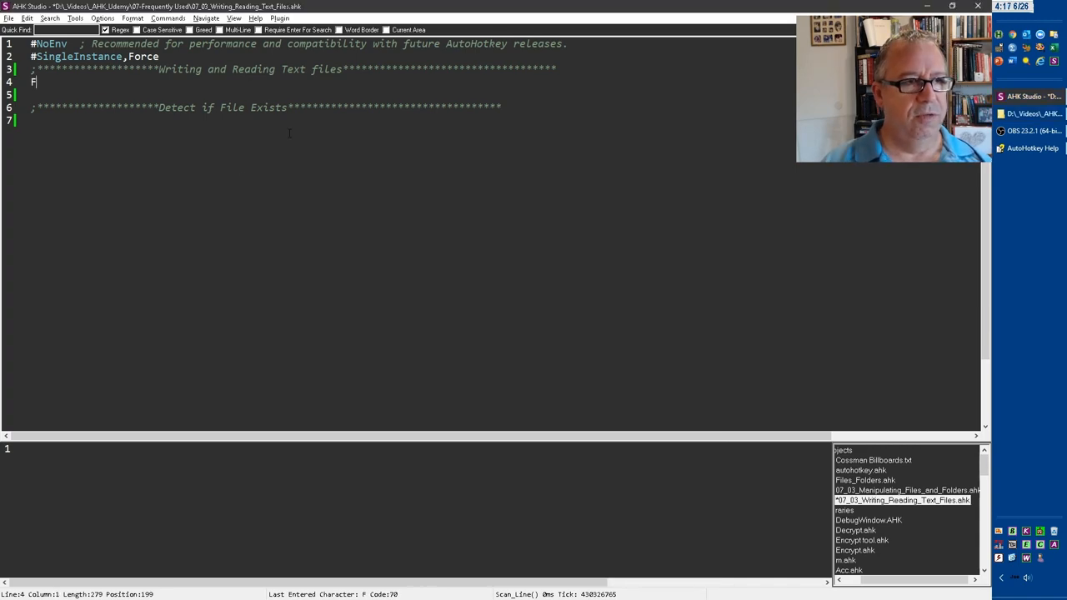
pyautogui.write('ile')
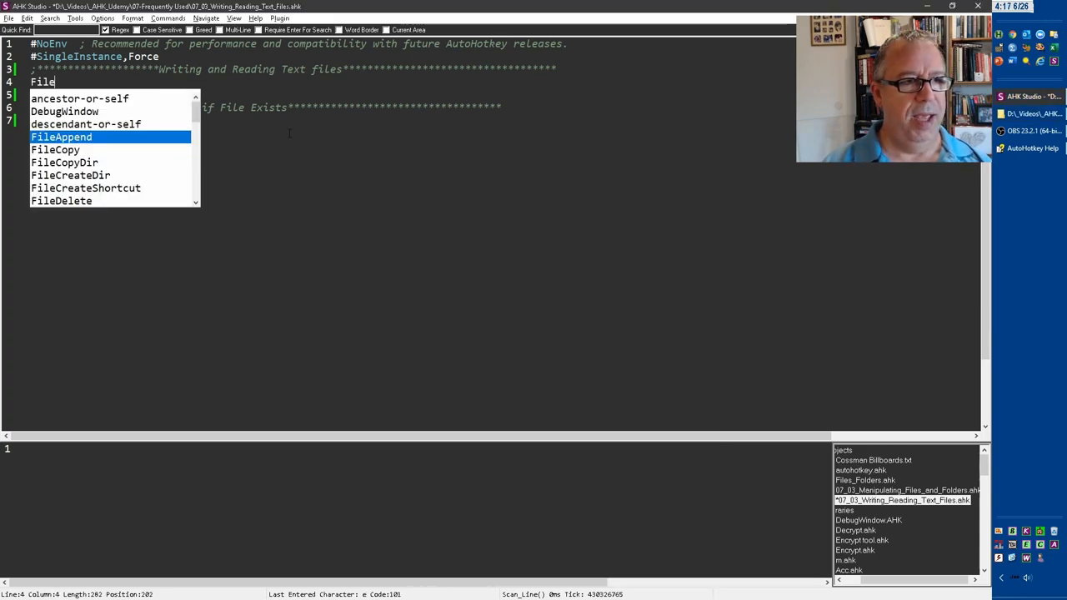
pyautogui.press('Tab')
pyautogui.write(',')
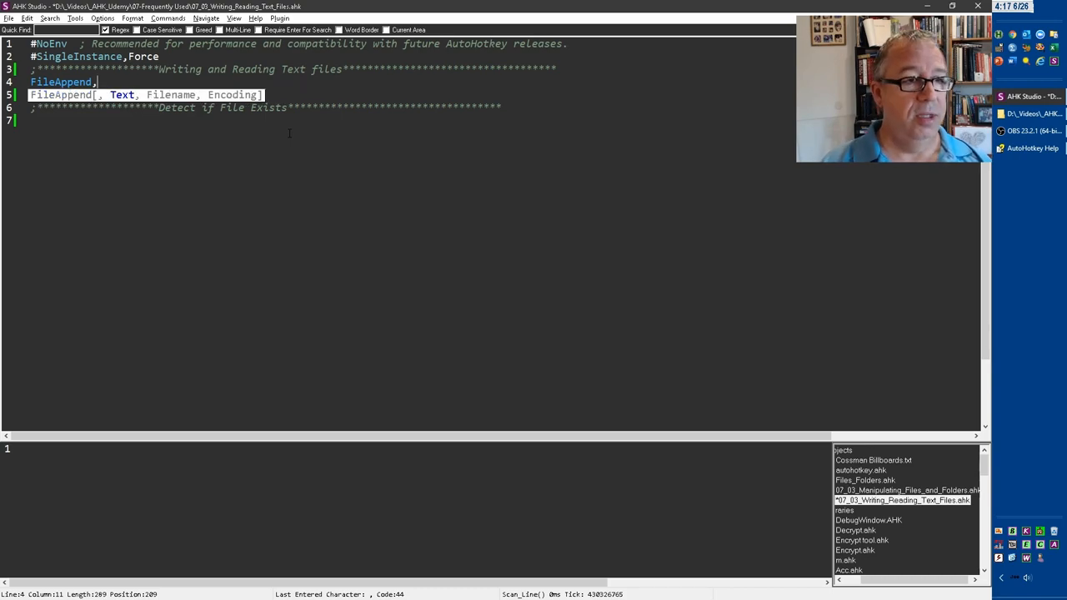
pyautogui.write('Just my')
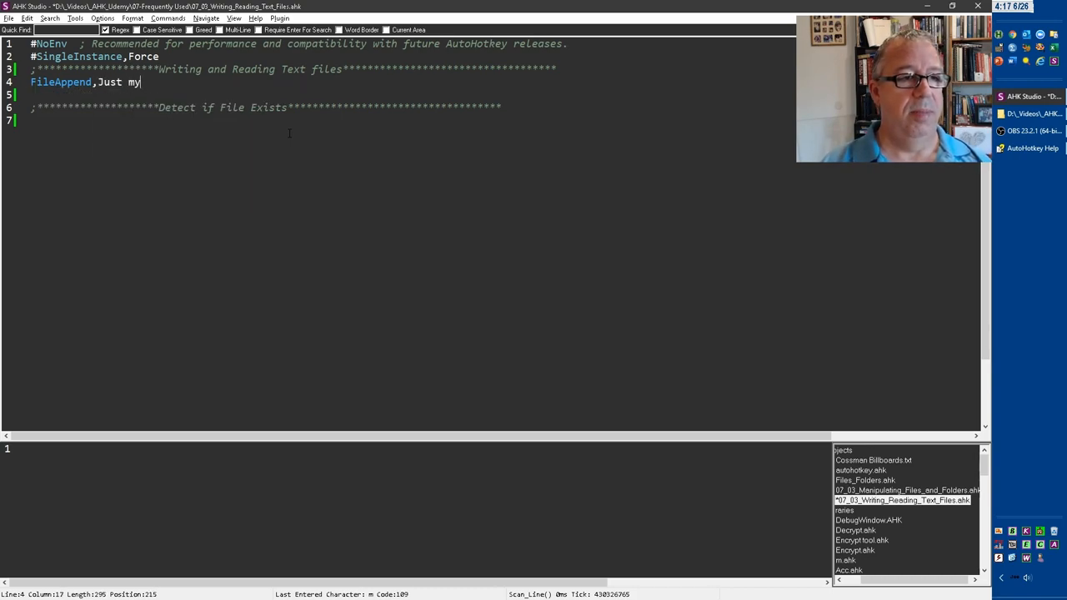
pyautogui.write(' example')
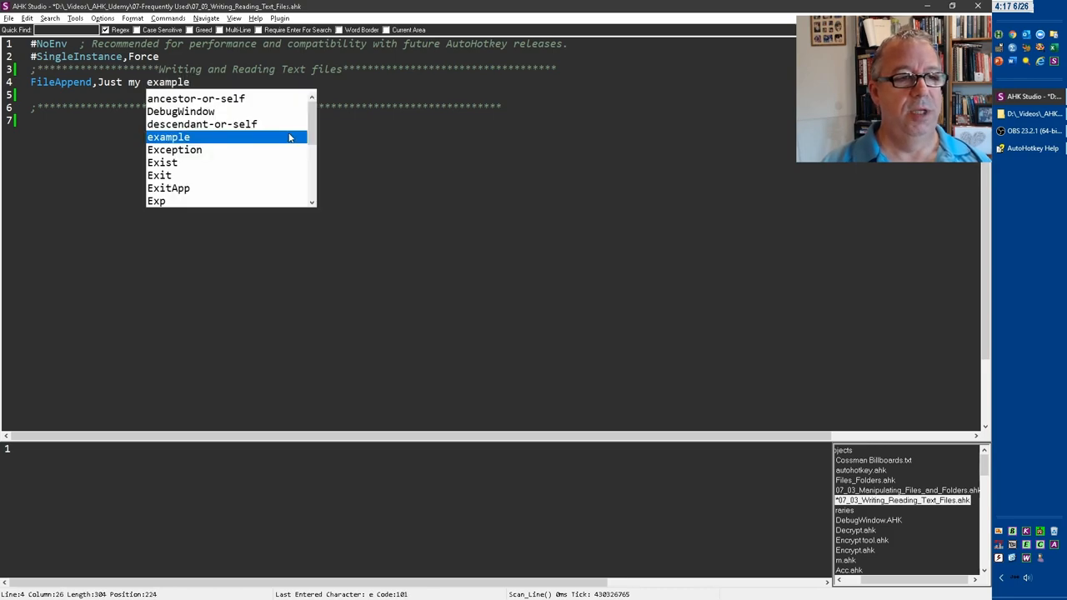
pyautogui.write(',')
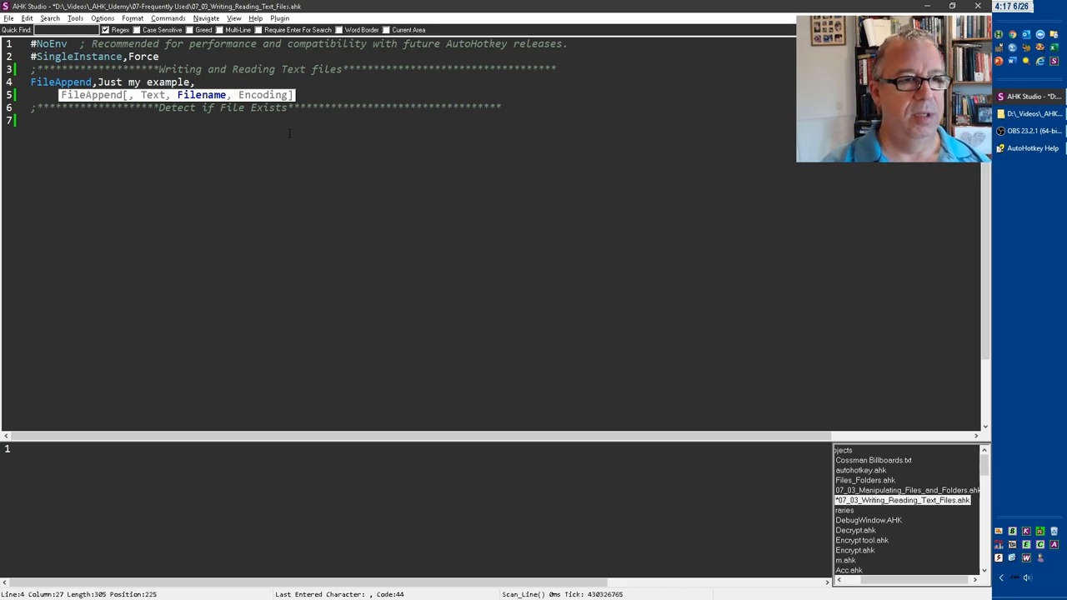
pyautogui.write('Example.txt')
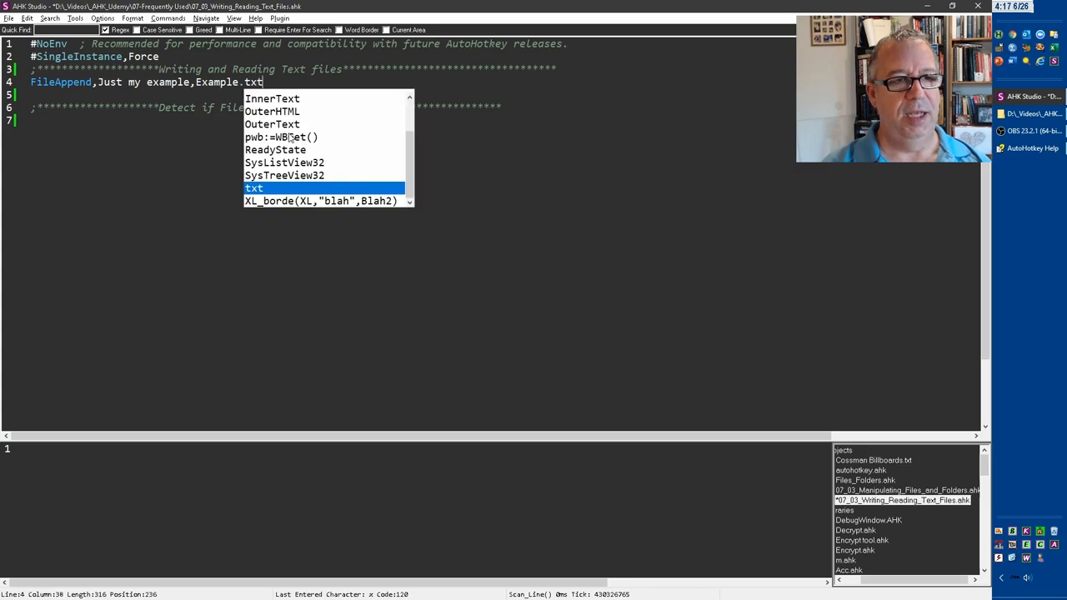
pyautogui.write(',')
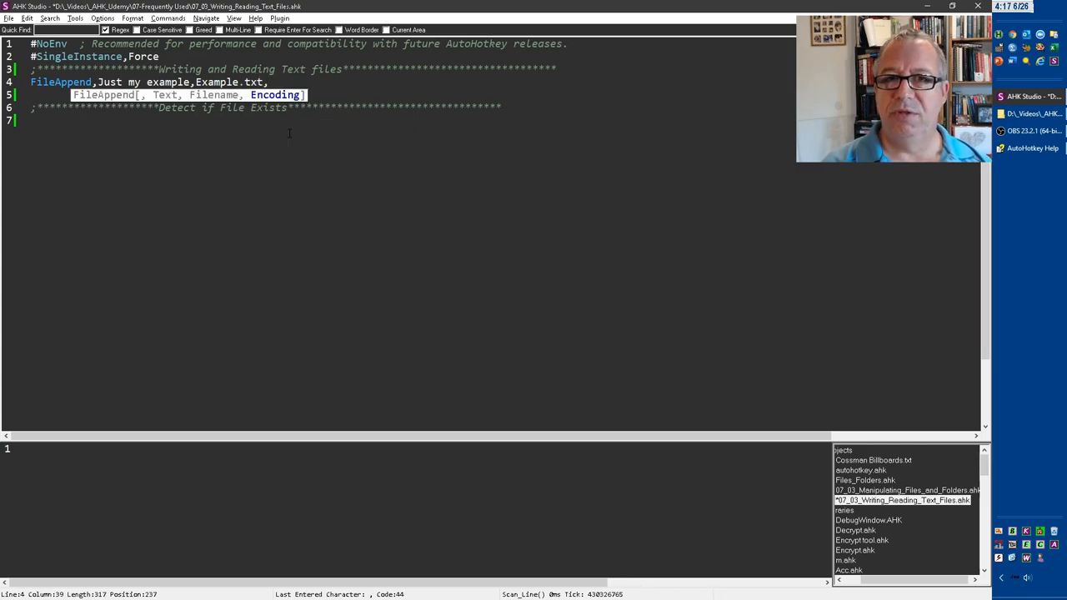
pyautogui.write('U')
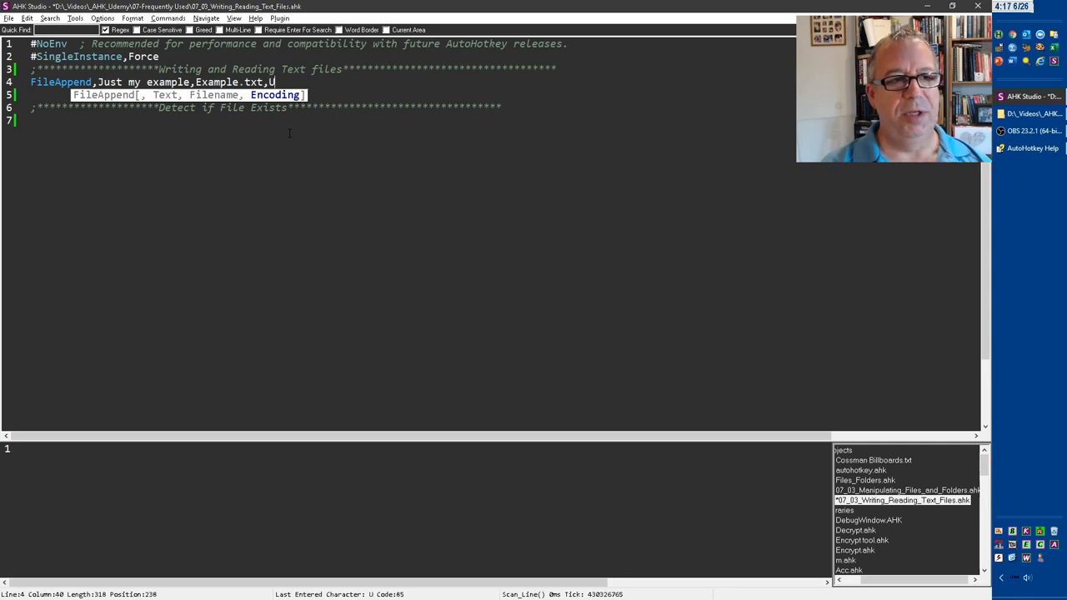
pyautogui.write('TF-')
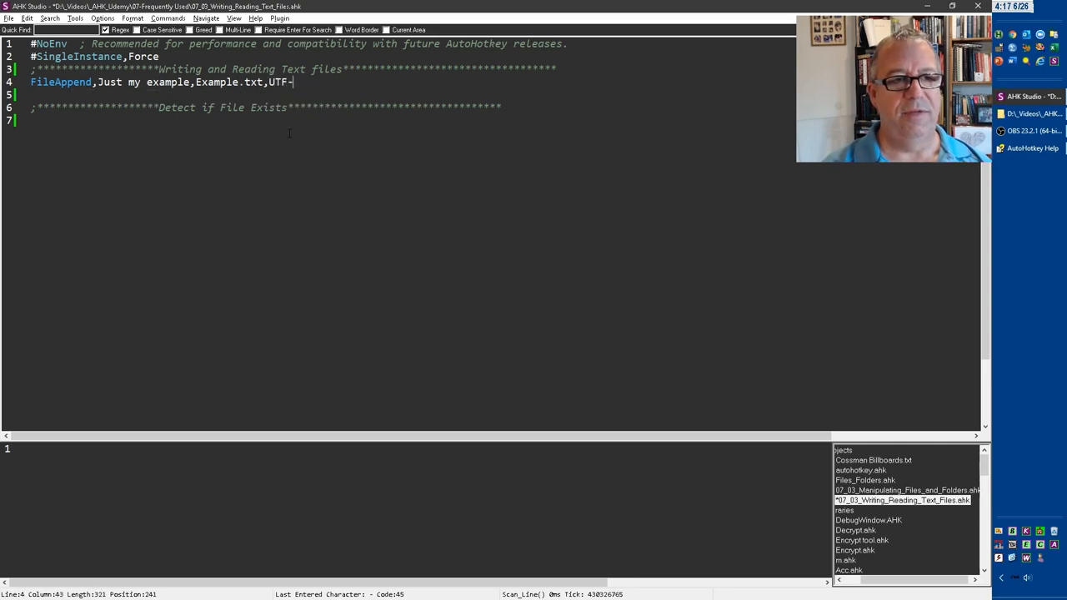
pyautogui.write('8')
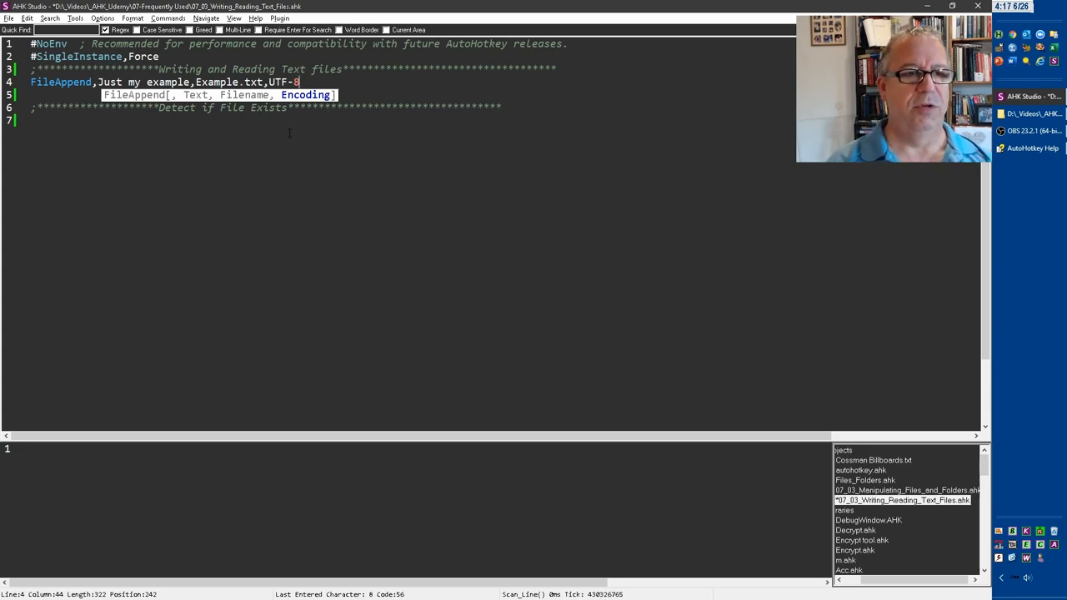
pyautogui.press('Escape')
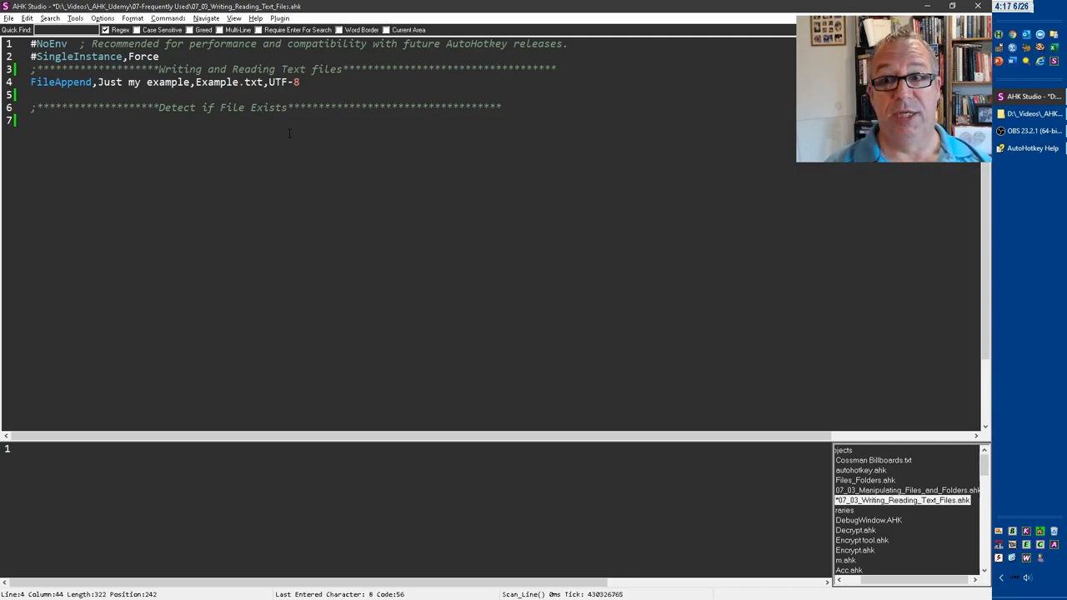
pyautogui.hotkey('ctrl', 's')
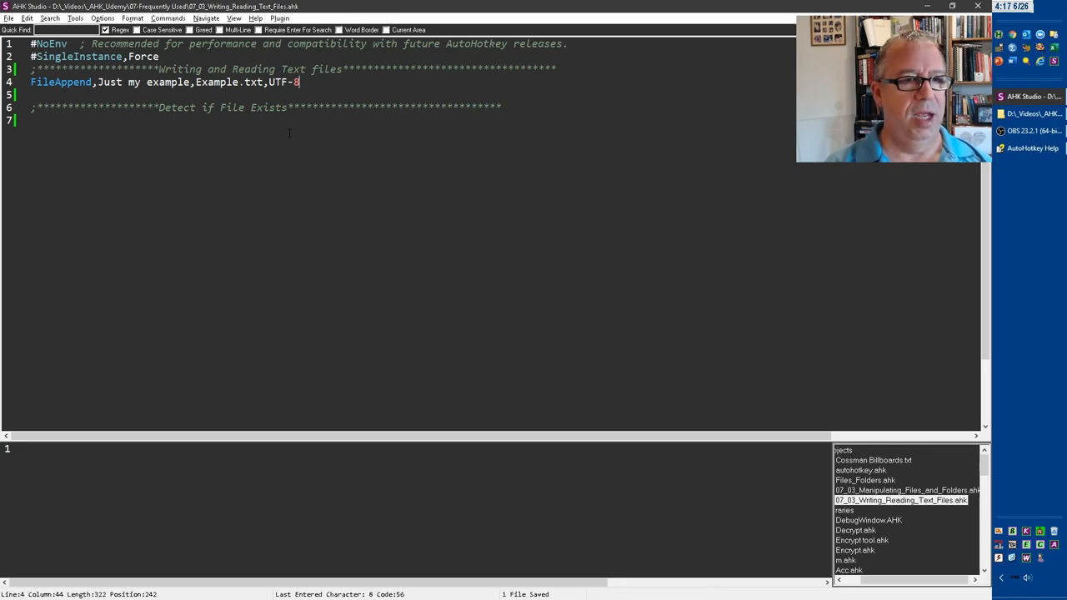
pyautogui.press('F5')
# Step: Open Example.txt from the folder in SciTE and shrink its window beside the script
pyautogui.hotkey('alt', 'Tab')
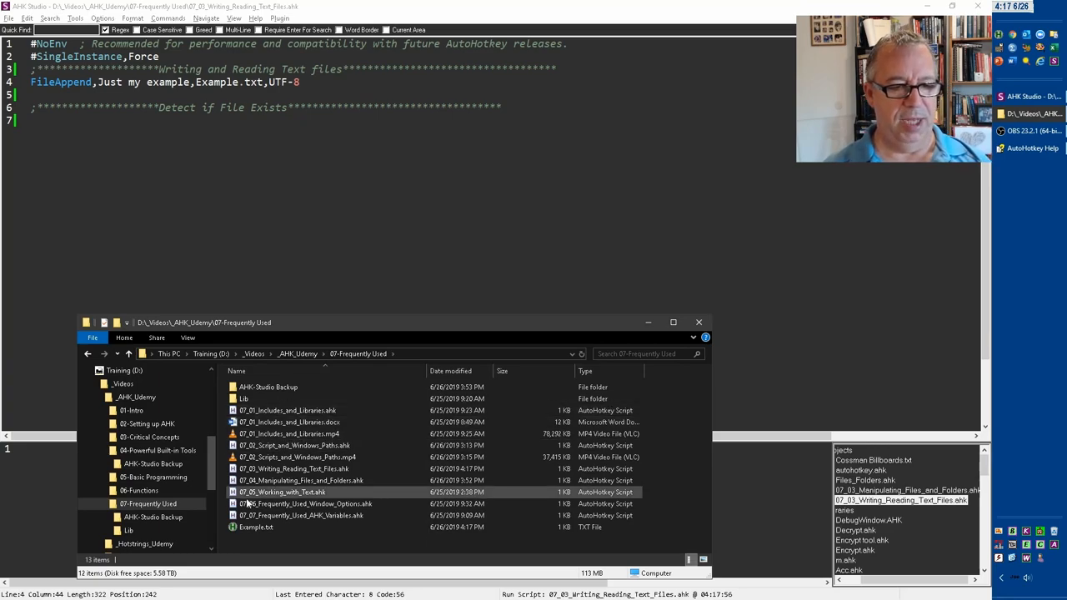
pyautogui.click(254, 527)
pyautogui.doubleClick(254, 527)
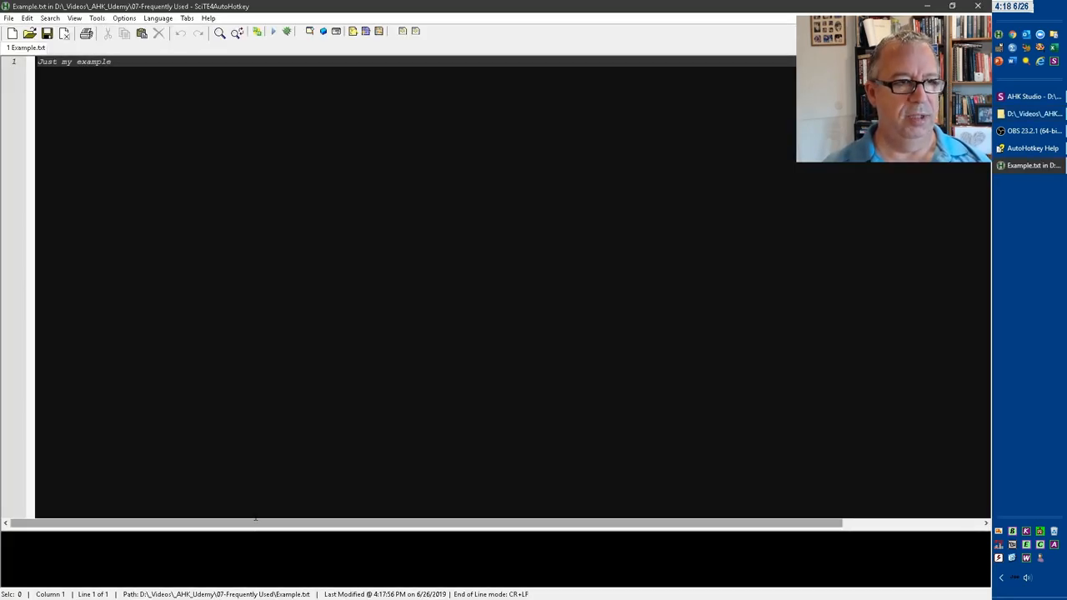
pyautogui.moveTo(564, 8)
pyautogui.mouseDown()
pyautogui.moveTo(475, 213)
pyautogui.moveTo(600, 192)
pyautogui.mouseUp()
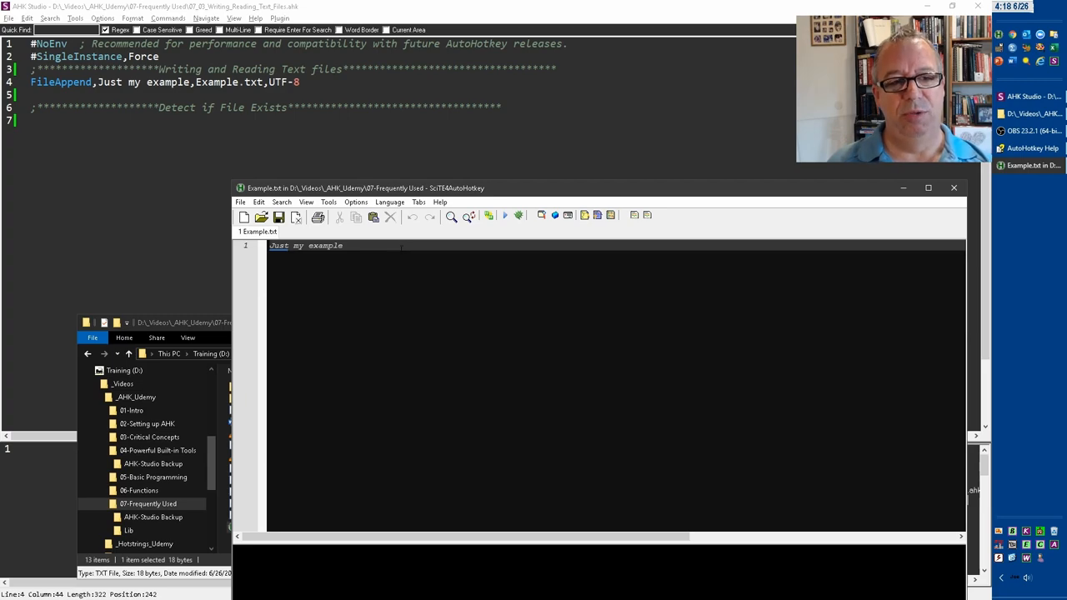
# Step: Rerun to see the text appended on the same line, then add `n after 'example' and save
pyautogui.doubleClick(318, 107)
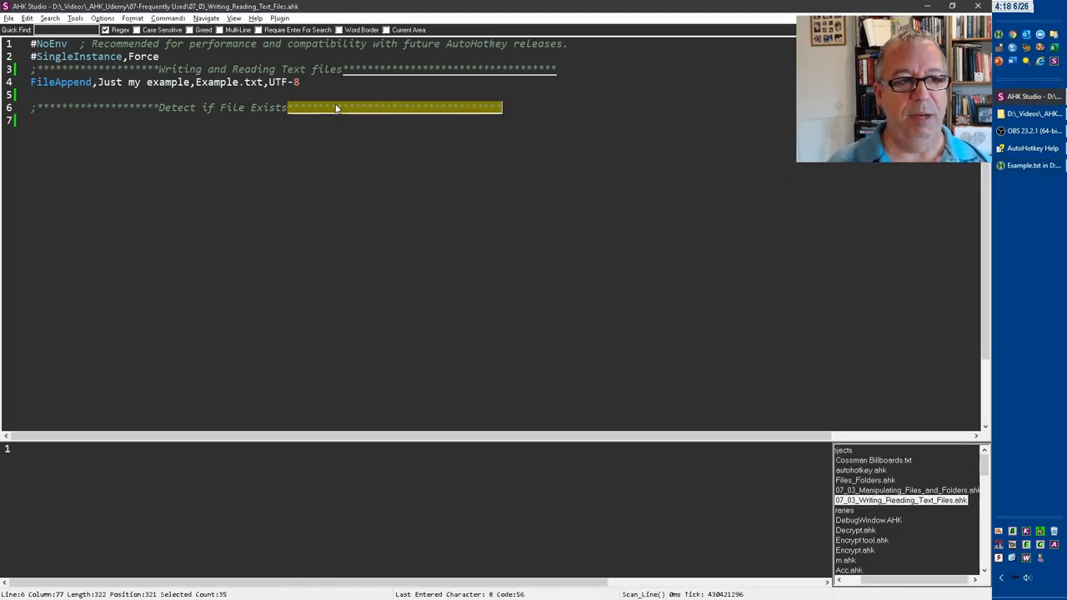
pyautogui.press('F5')
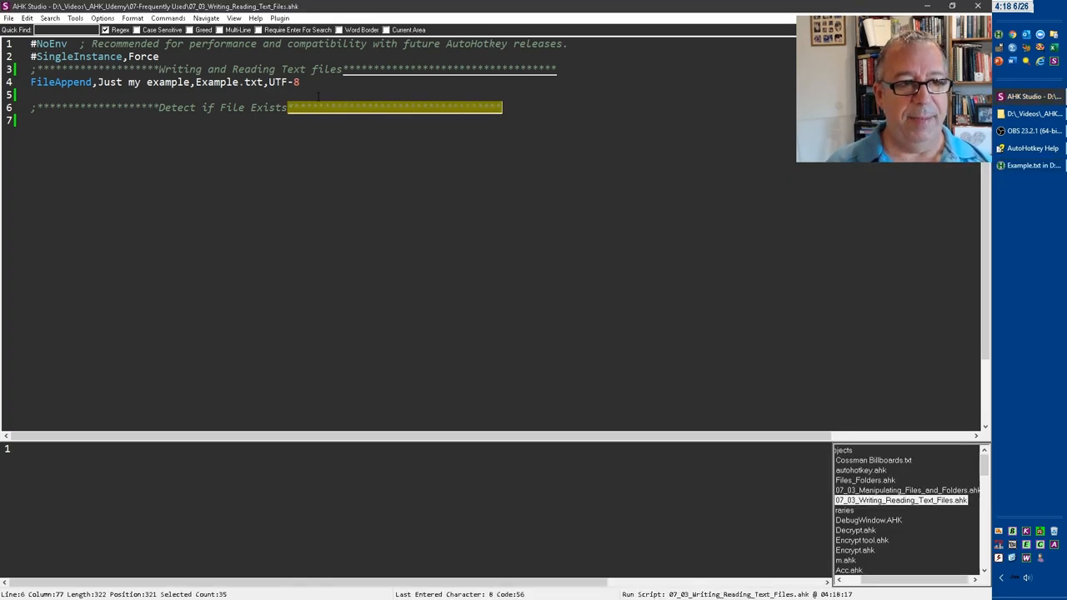
pyautogui.hotkey('alt', 'Tab')
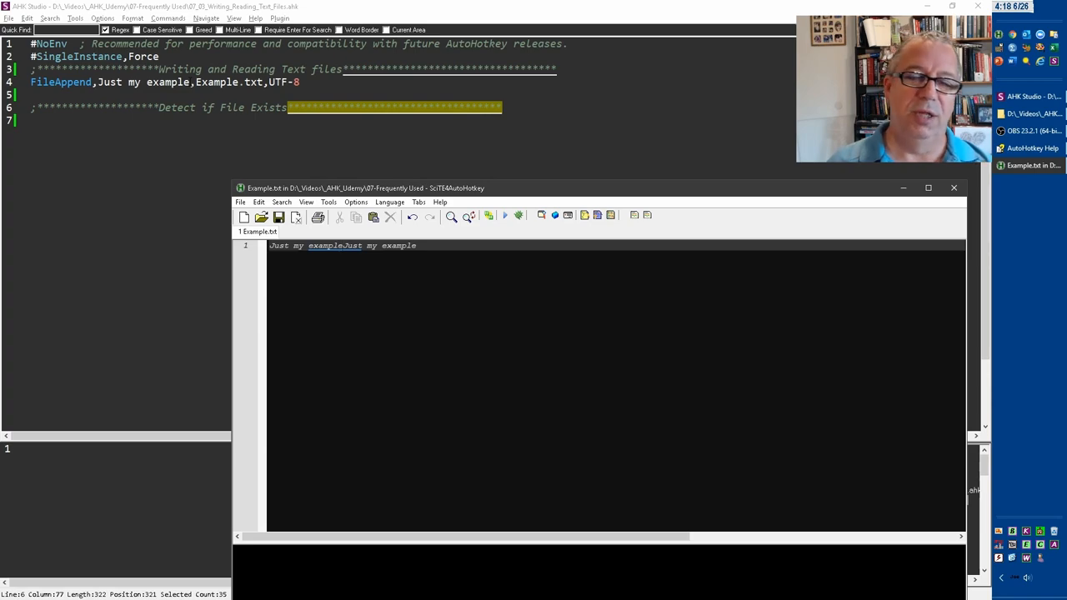
pyautogui.click(192, 82)
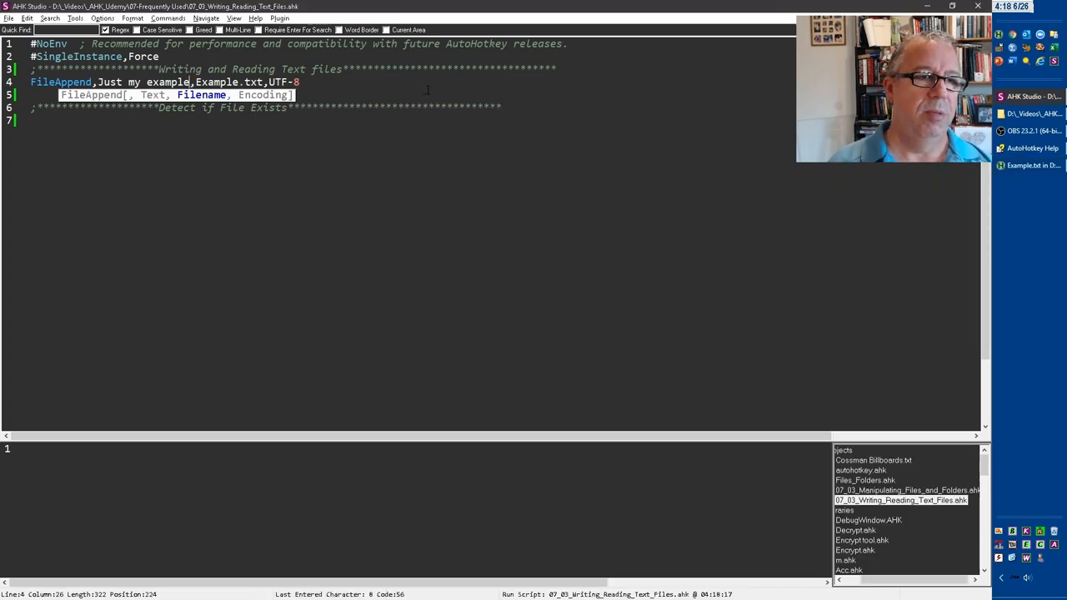
pyautogui.write('`n')
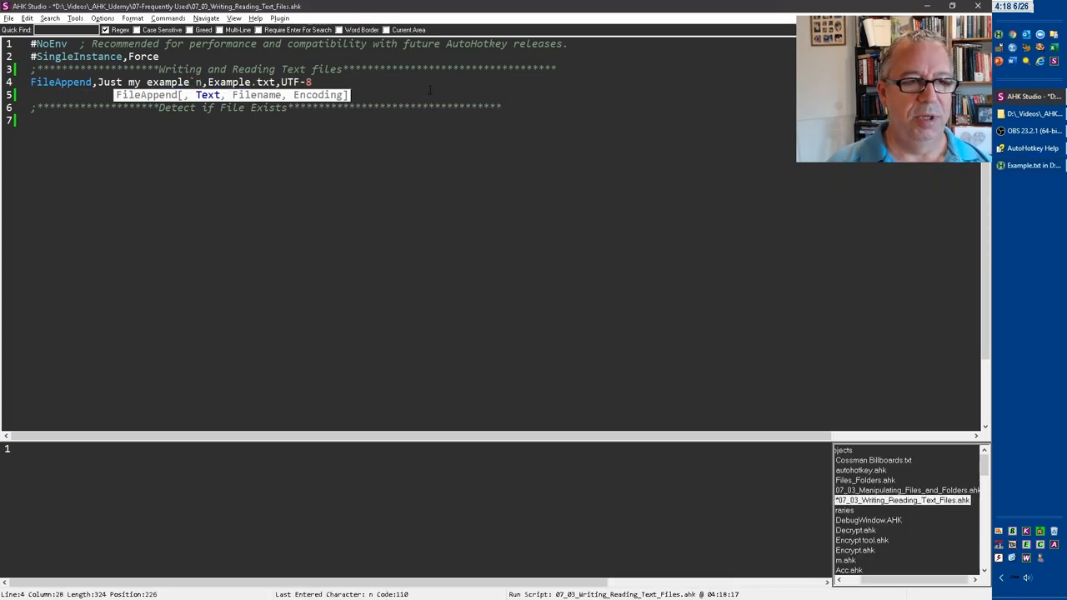
pyautogui.hotkey('ctrl', 's')
# Step: Clear Example.txt, then run the script twice so Just my example appears on separate lines
pyautogui.hotkey('alt', 'Tab')
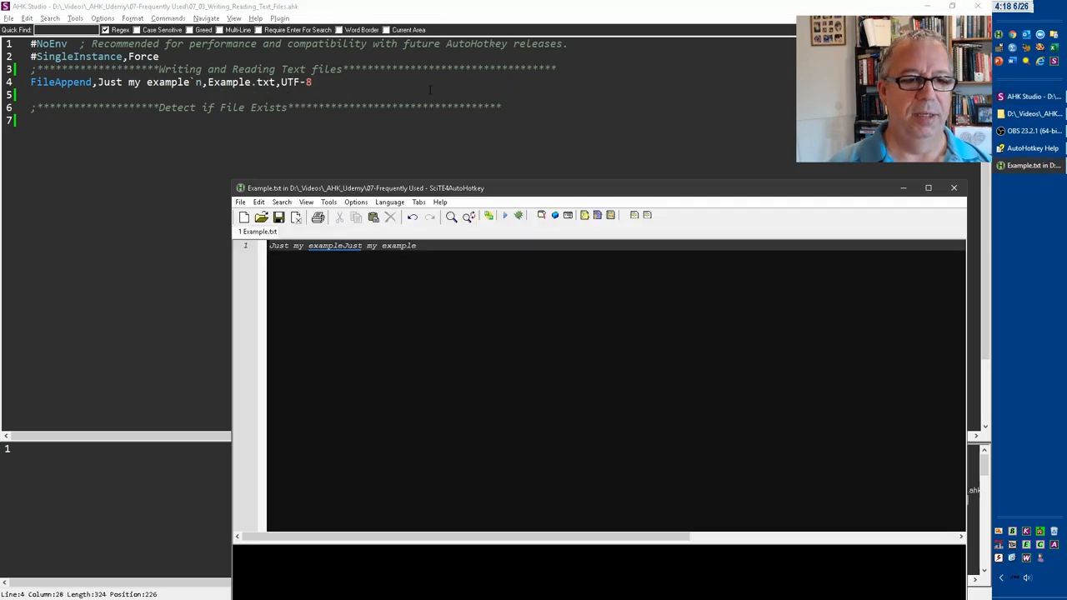
pyautogui.hotkey('ctrl', 'a')
pyautogui.press('Delete')
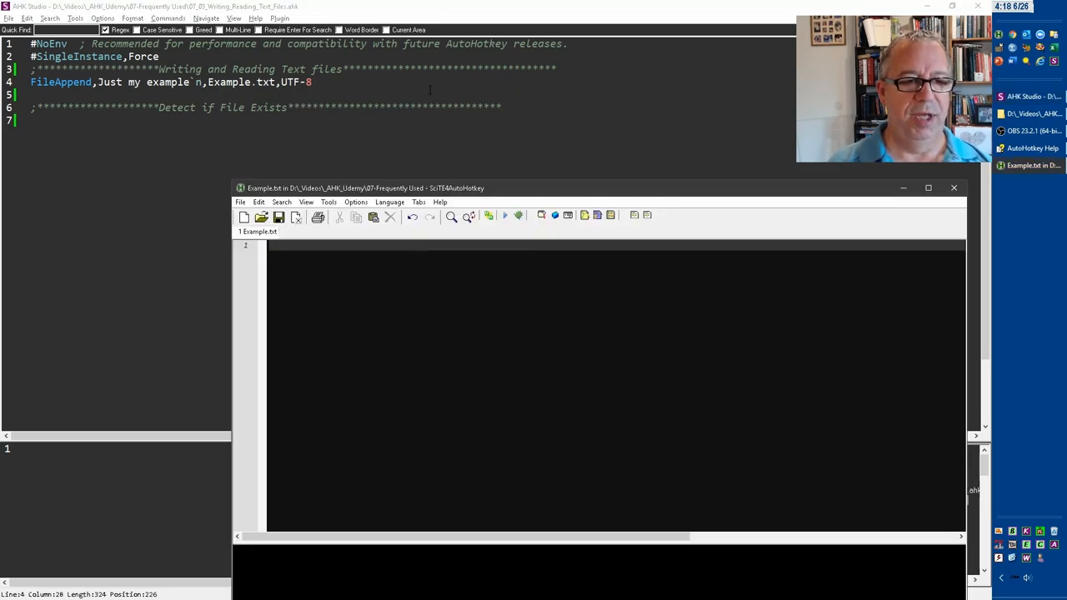
pyautogui.click(428, 135)
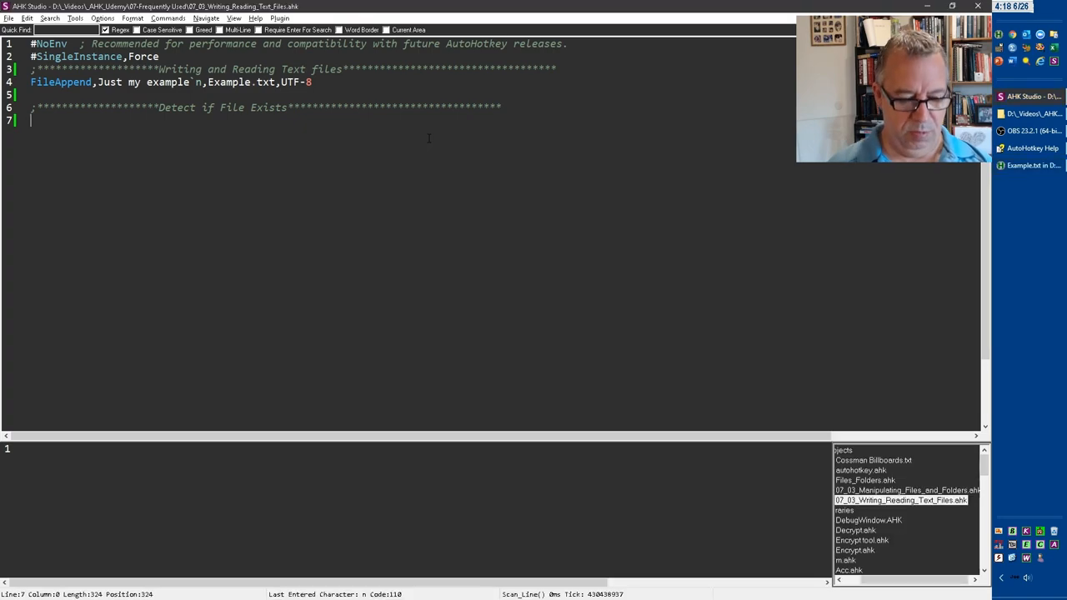
pyautogui.hotkey('alt', 'Tab')
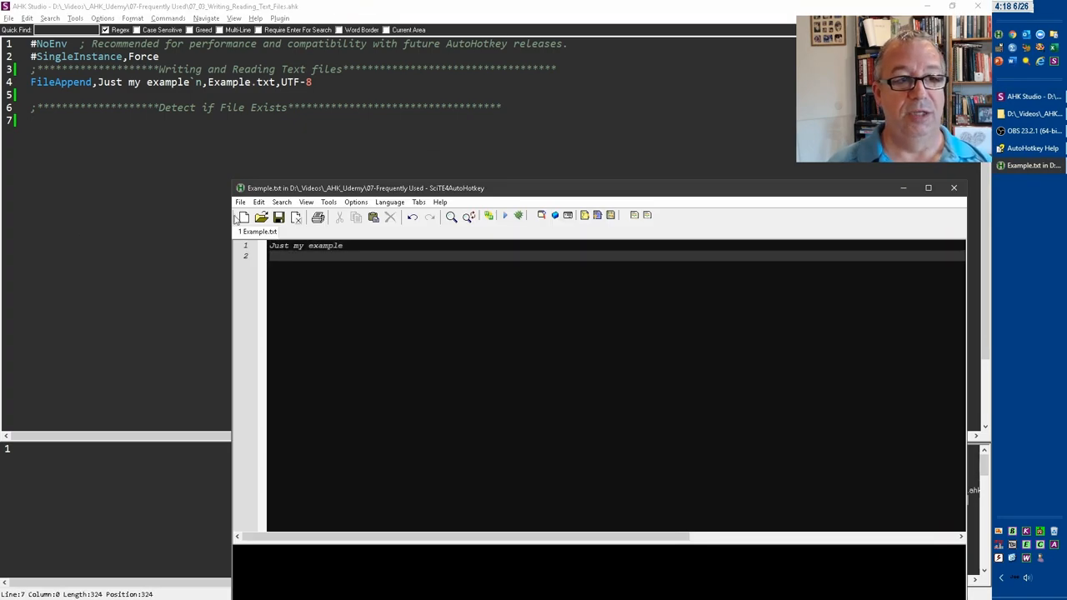
pyautogui.click(190, 180)
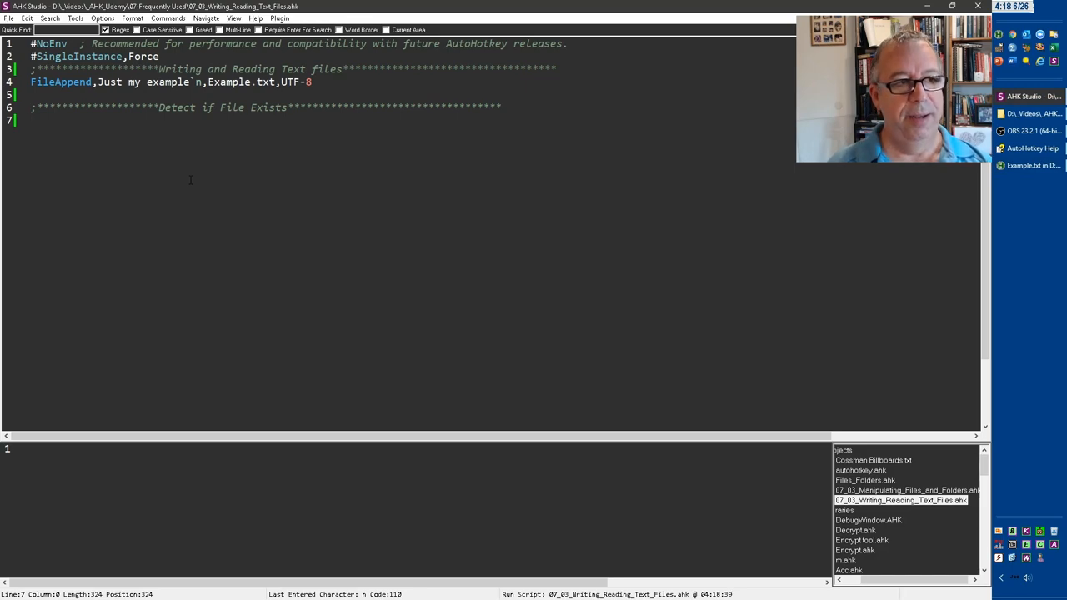
pyautogui.hotkey('alt', 'Tab')
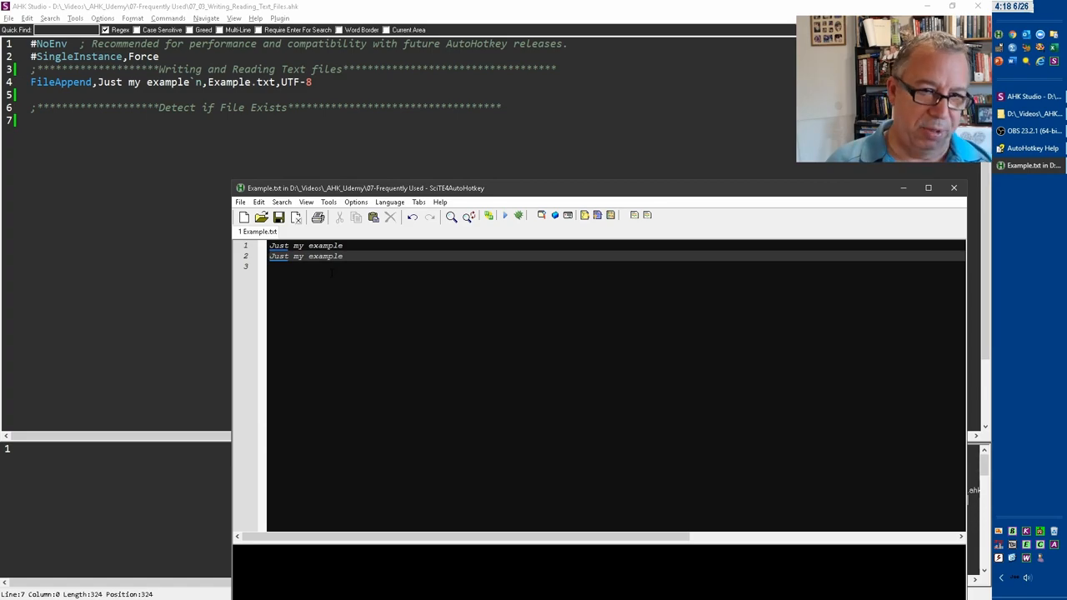
# Step: Move the text into Var:="Just my example`n" above FileAppend, reference %Var%, and save
pyautogui.doubleClick(110, 83)
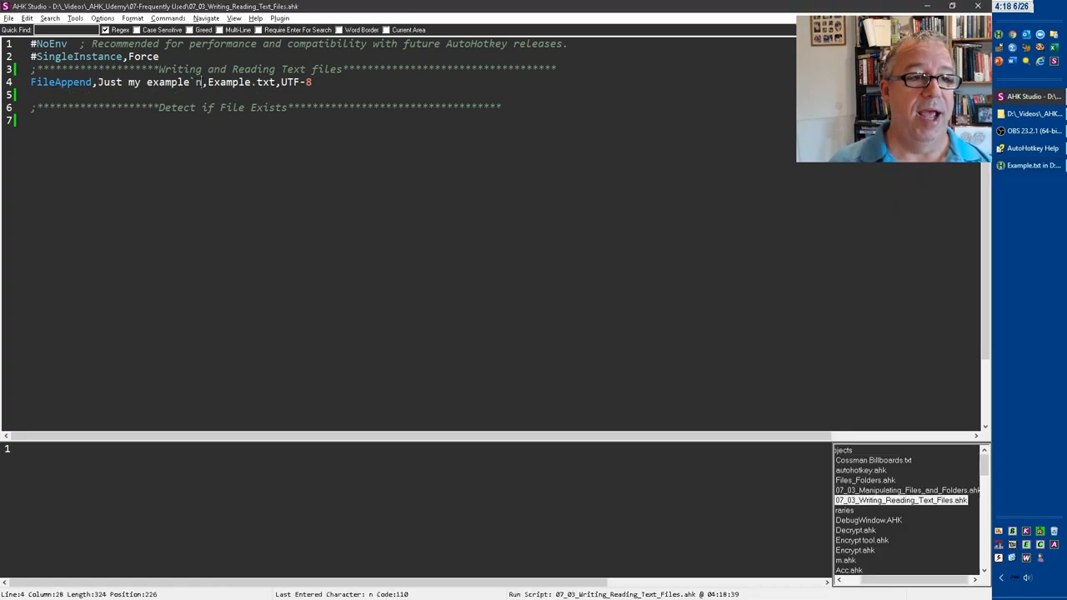
pyautogui.moveTo(202, 82); pyautogui.dragTo(100, 84)
pyautogui.hotkey('ctrl', 'c')
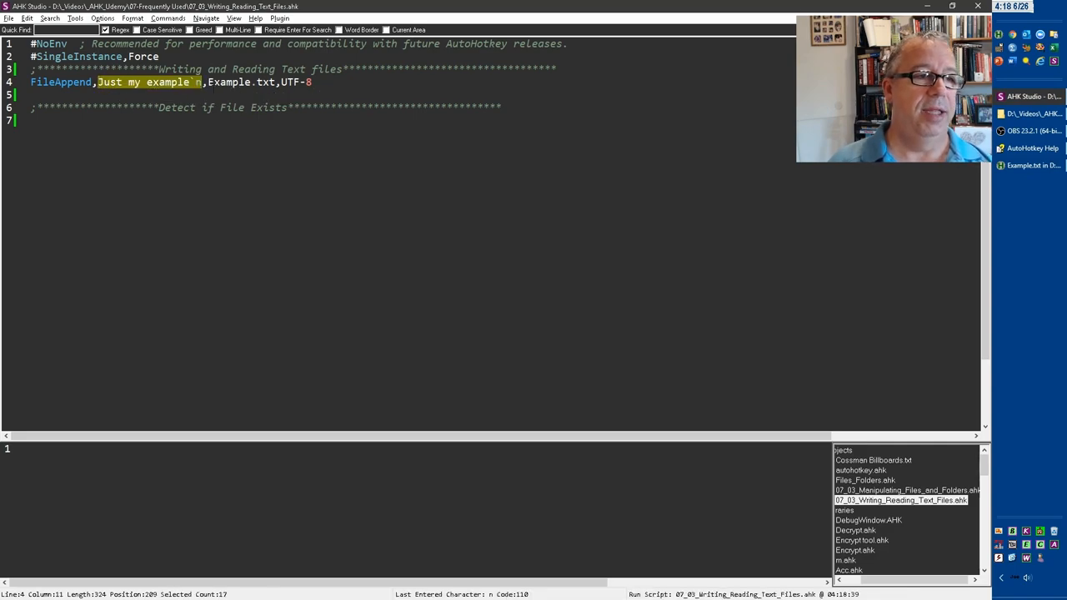
pyautogui.press('BackSpace')
pyautogui.write('Var')
pyautogui.press('Escape')
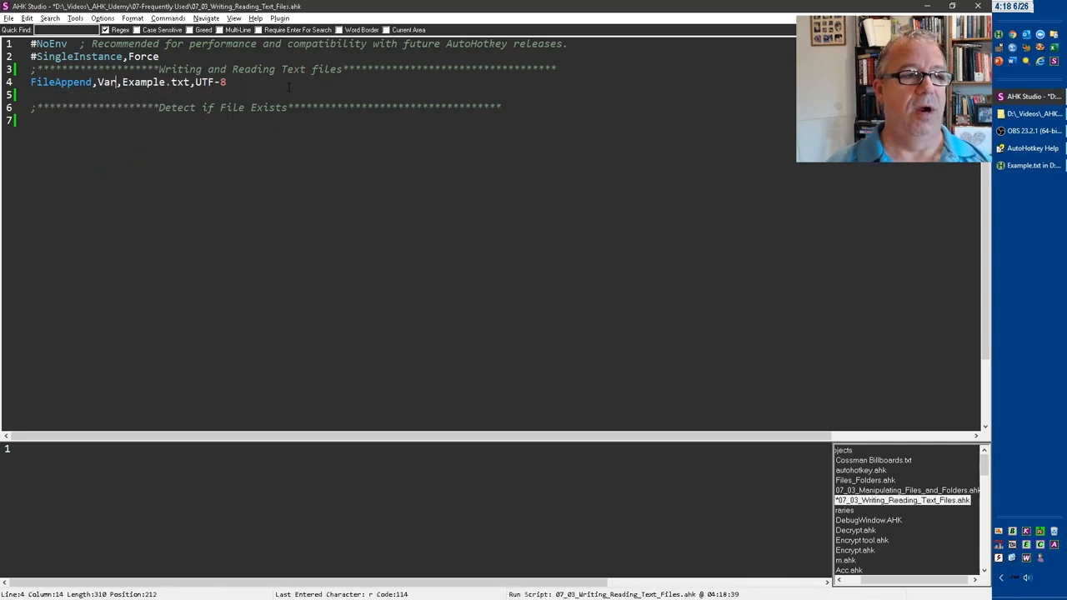
pyautogui.press('Home')
pyautogui.press('Return')
pyautogui.press('Up')
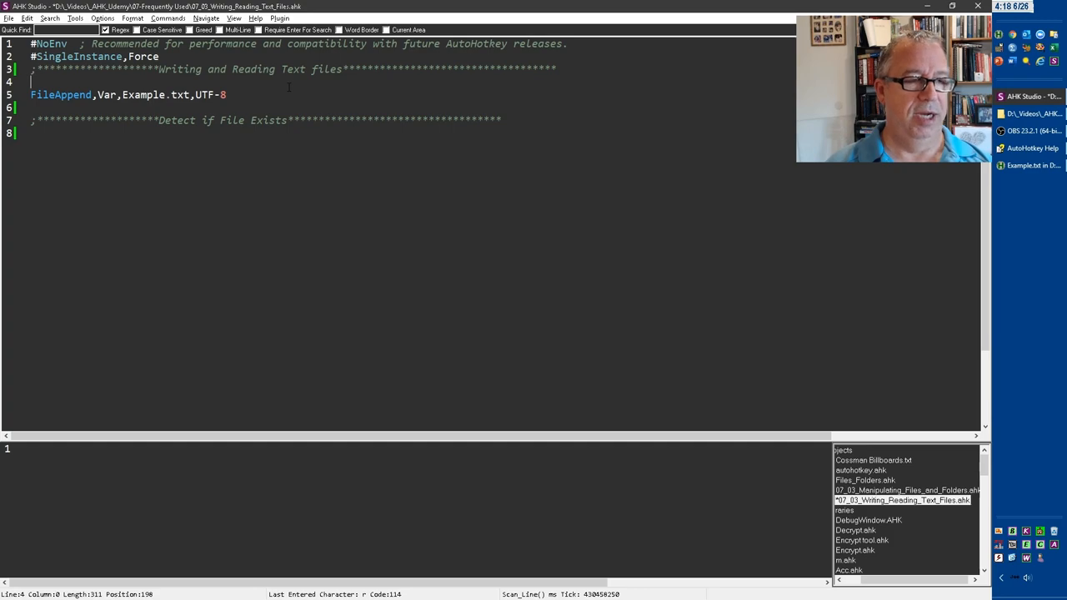
pyautogui.write('Var:=')
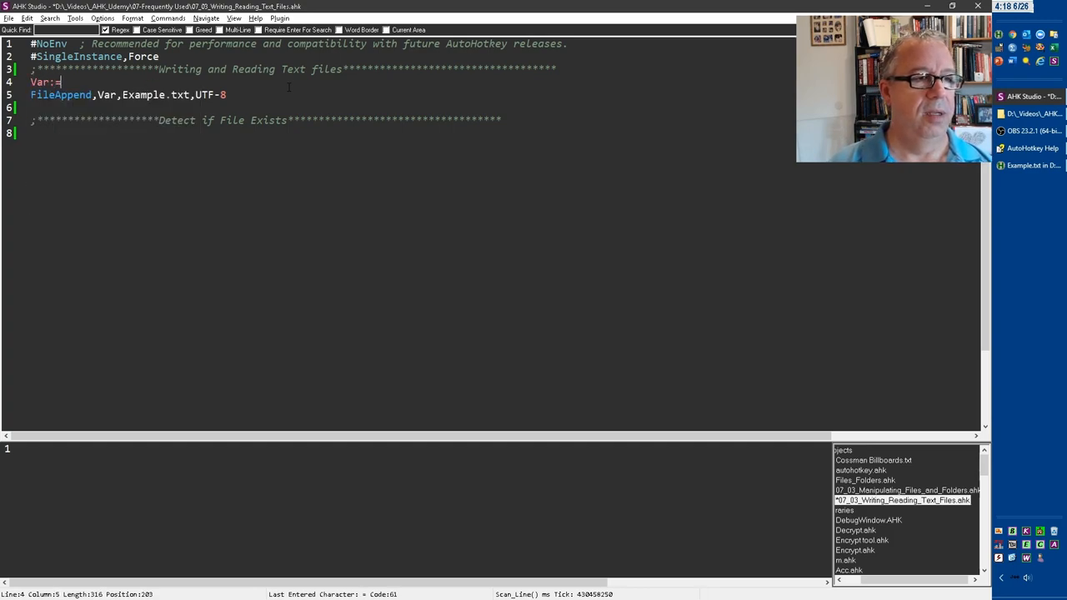
pyautogui.hotkey('ctrl', 'v')
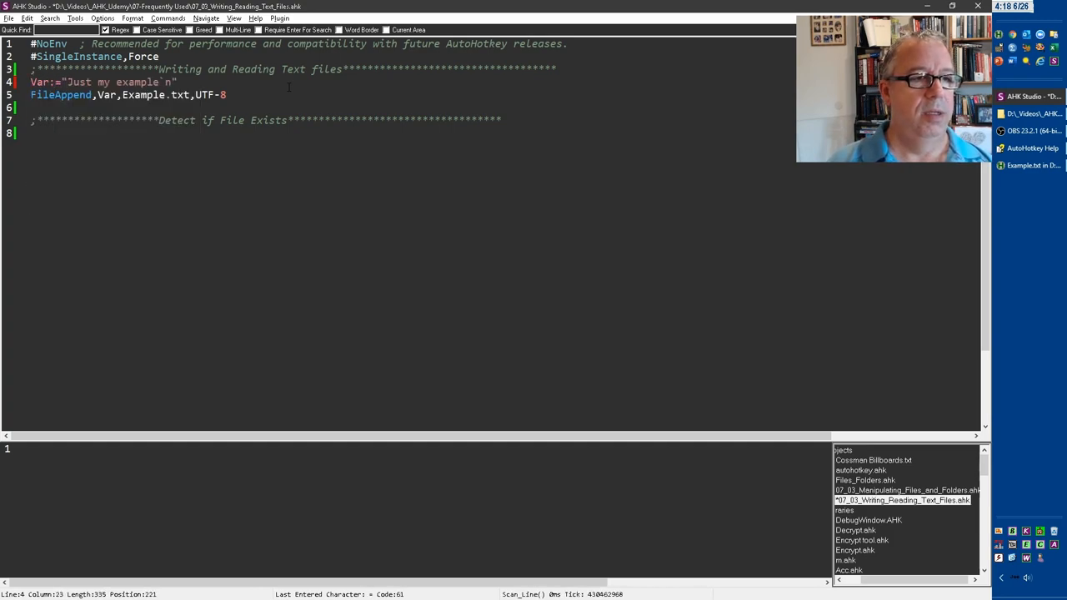
pyautogui.press('Down')
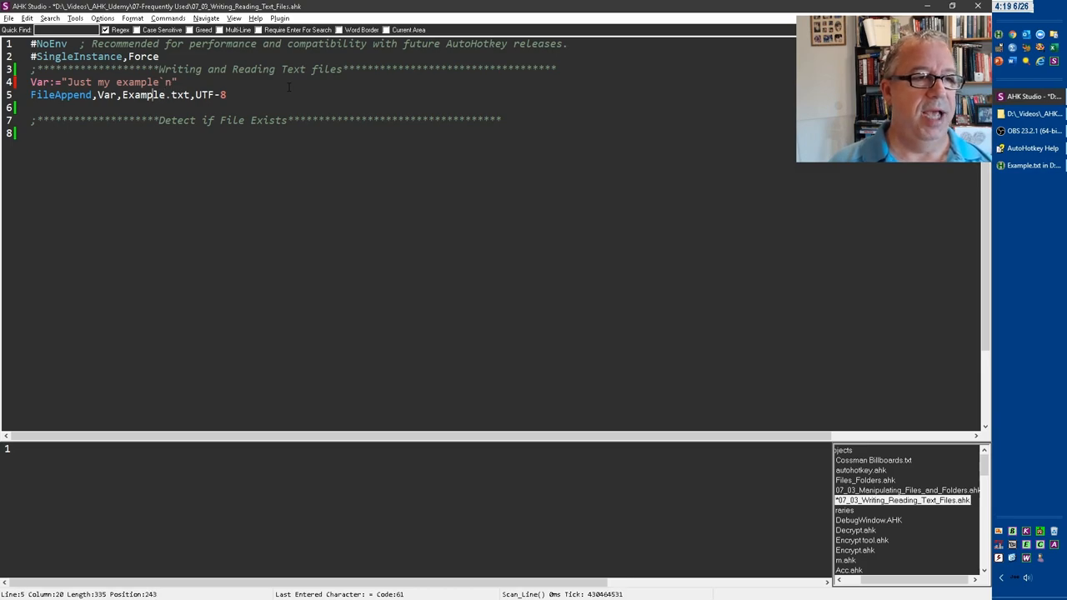
pyautogui.press('Left')
pyautogui.press('Left')
pyautogui.press('Left')
pyautogui.press('Left')
pyautogui.press('Left')
pyautogui.write('%Var')
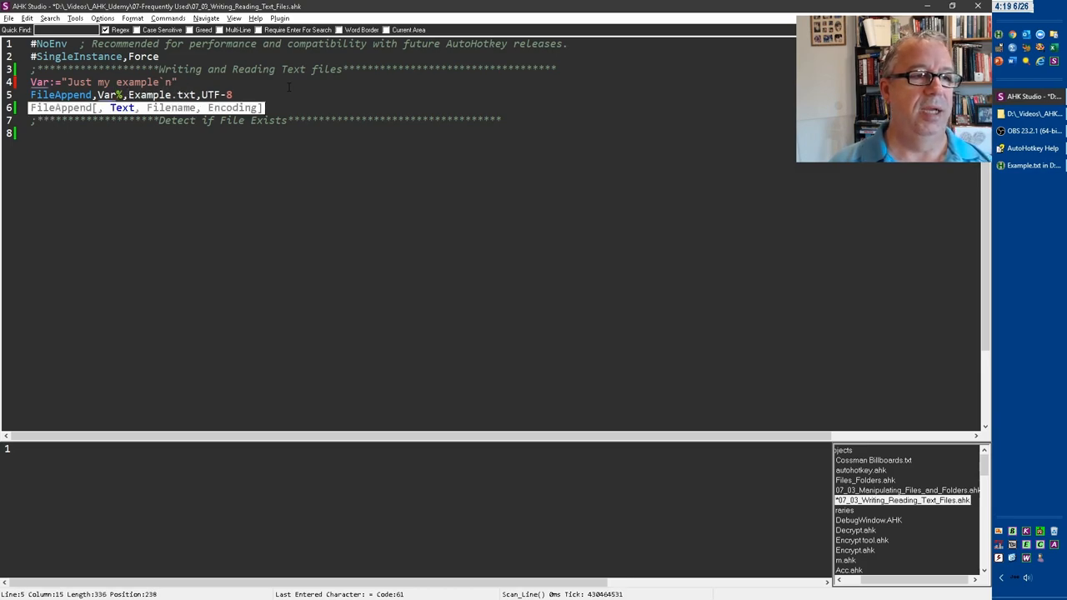
pyautogui.write('%')
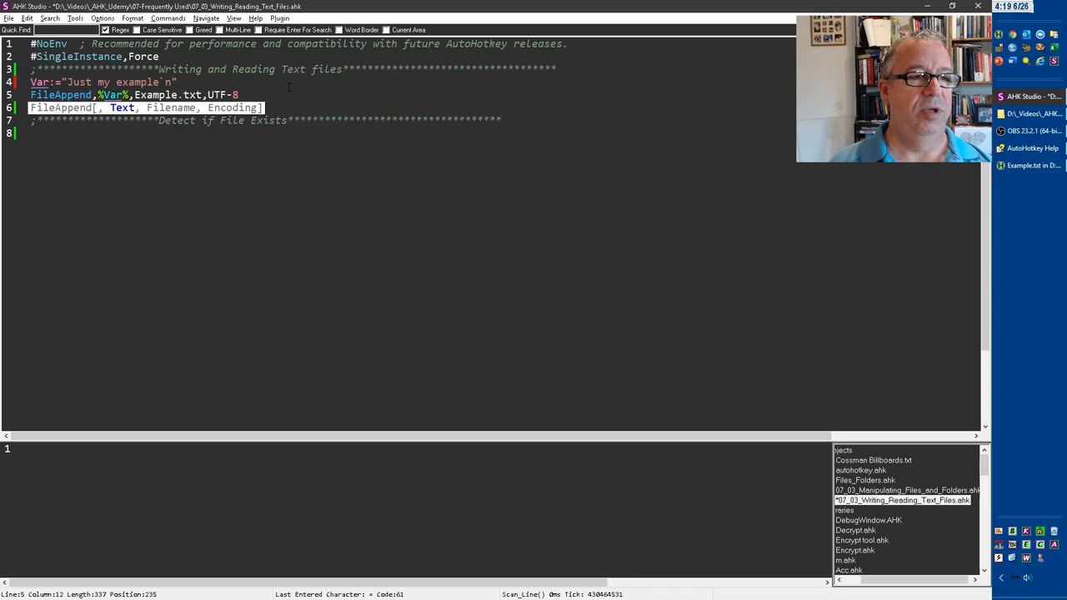
pyautogui.hotkey('ctrl', 's')
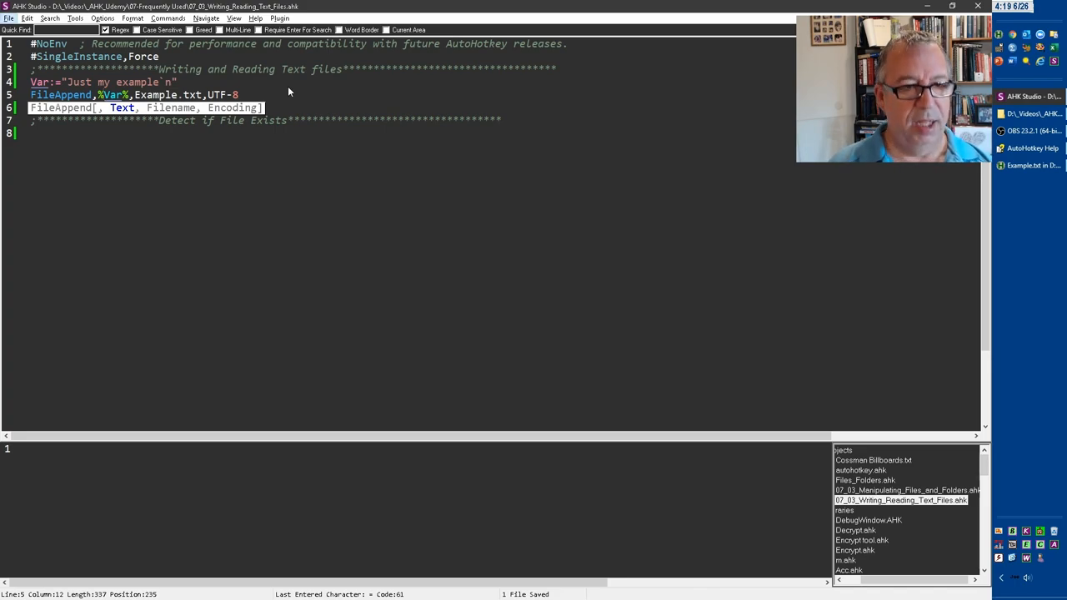
# Step: Run the script and confirm Example.txt now holds three Just my example lines
pyautogui.hotkey('alt', 'Tab')
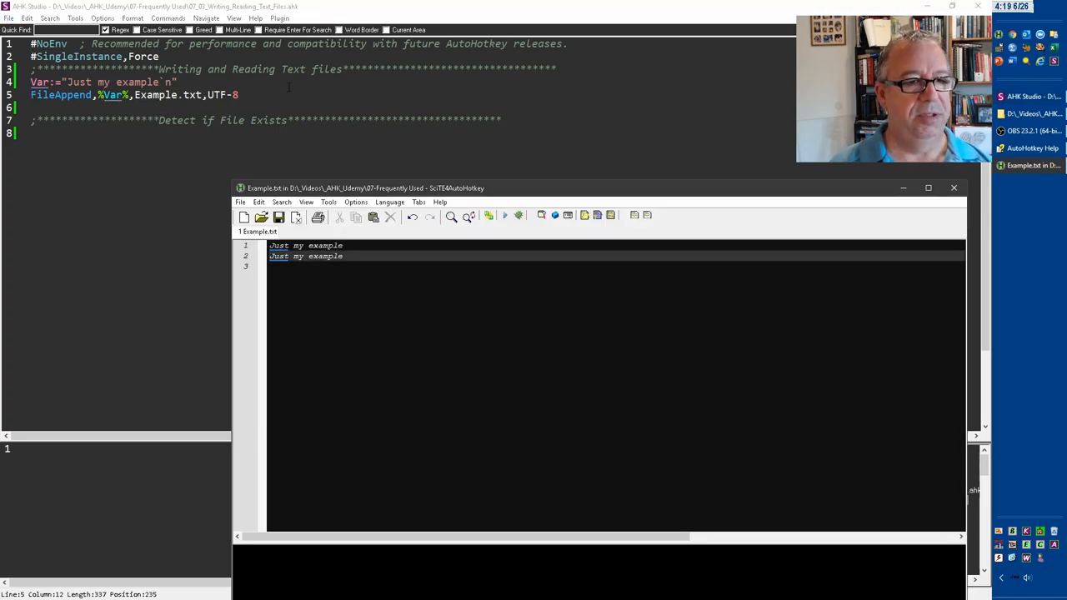
pyautogui.click(450, 298)
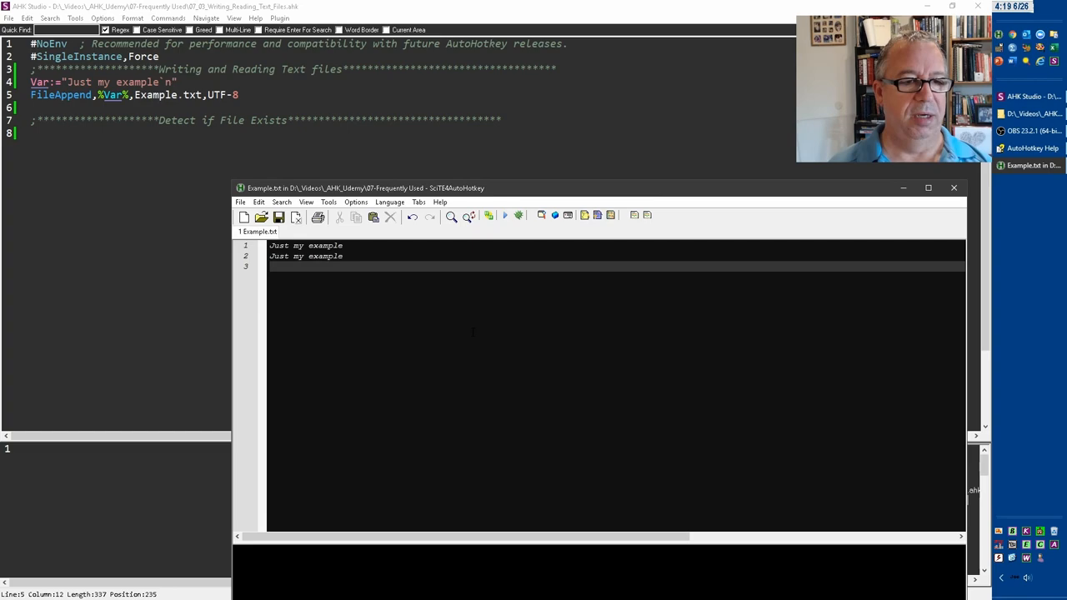
pyautogui.hotkey('alt', 'Tab')
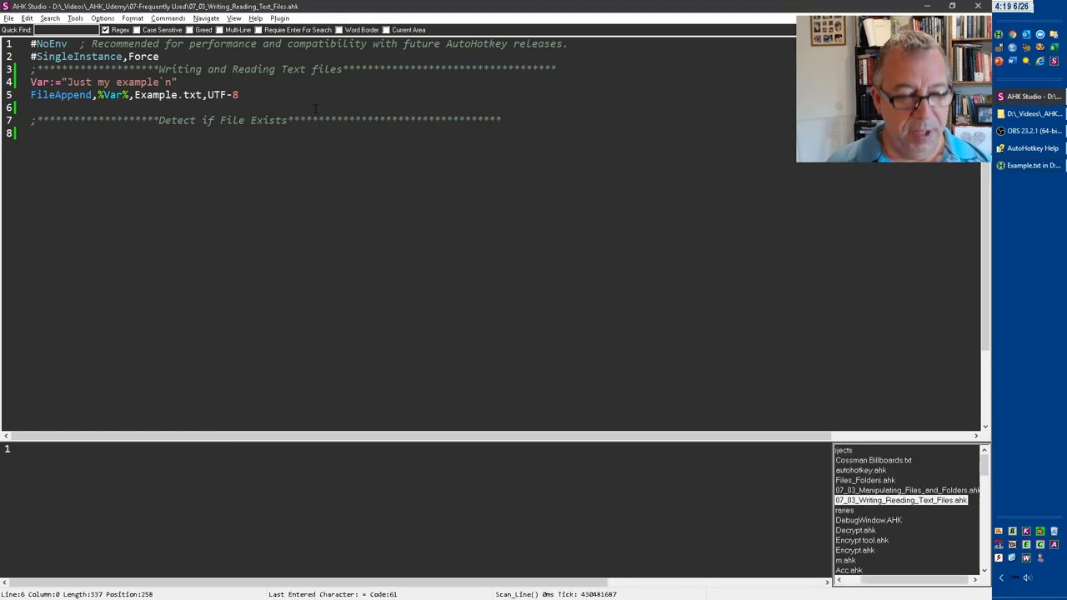
pyautogui.press('F5')
pyautogui.hotkey('alt', 'Tab')
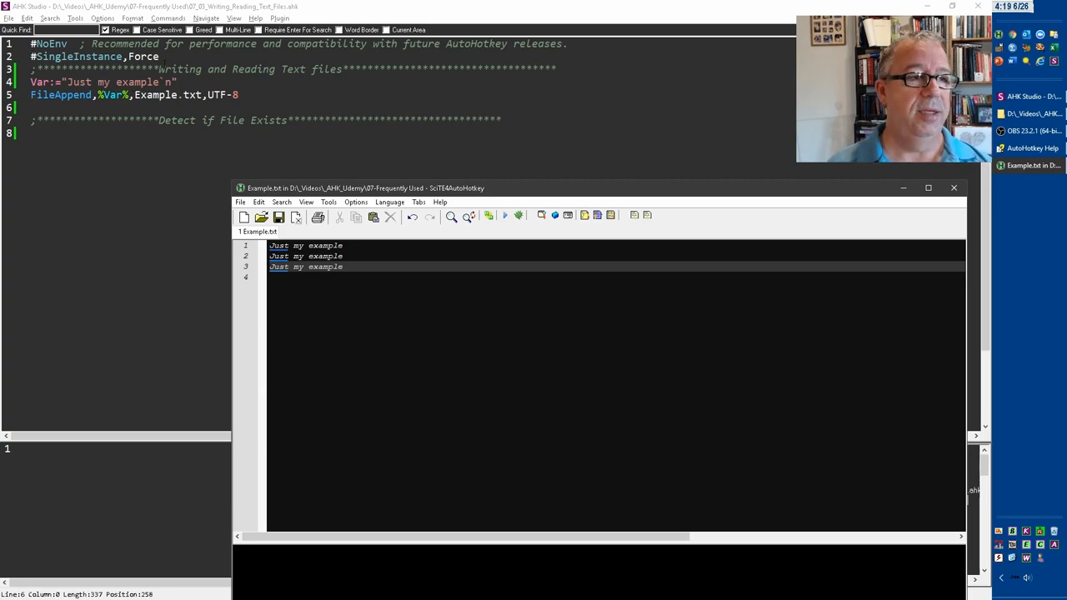
# Step: Comment out the FileAppend line and the Var assignment line with Ctrl+Q
pyautogui.hotkey('ctrl', 'q')
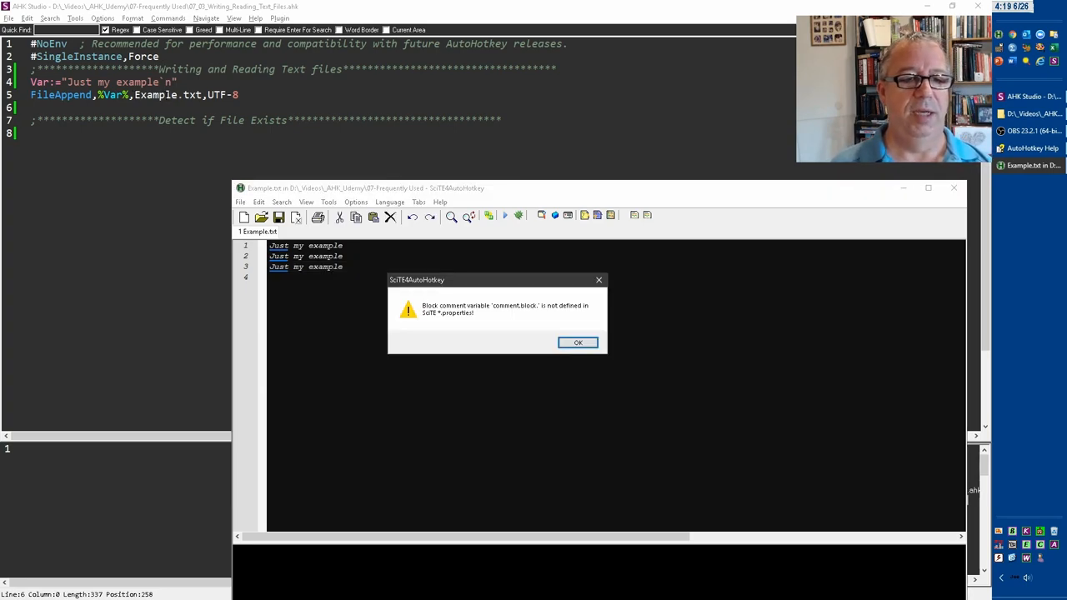
pyautogui.press('Return')
pyautogui.hotkey('alt', 'Tab')
pyautogui.hotkey('ctrl', 'q')
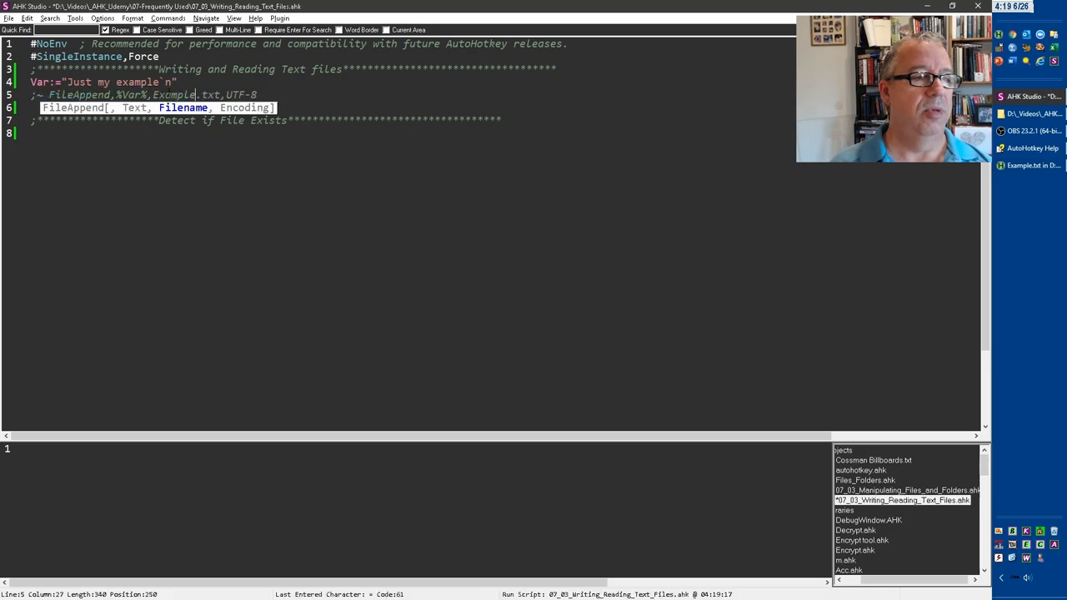
pyautogui.click(159, 82)
pyautogui.hotkey('ctrl', 'q')
# Step: Write FileRead,OutVar,Example.txt under Detect if File Exists, save, and start a new line
pyautogui.click(188, 140)
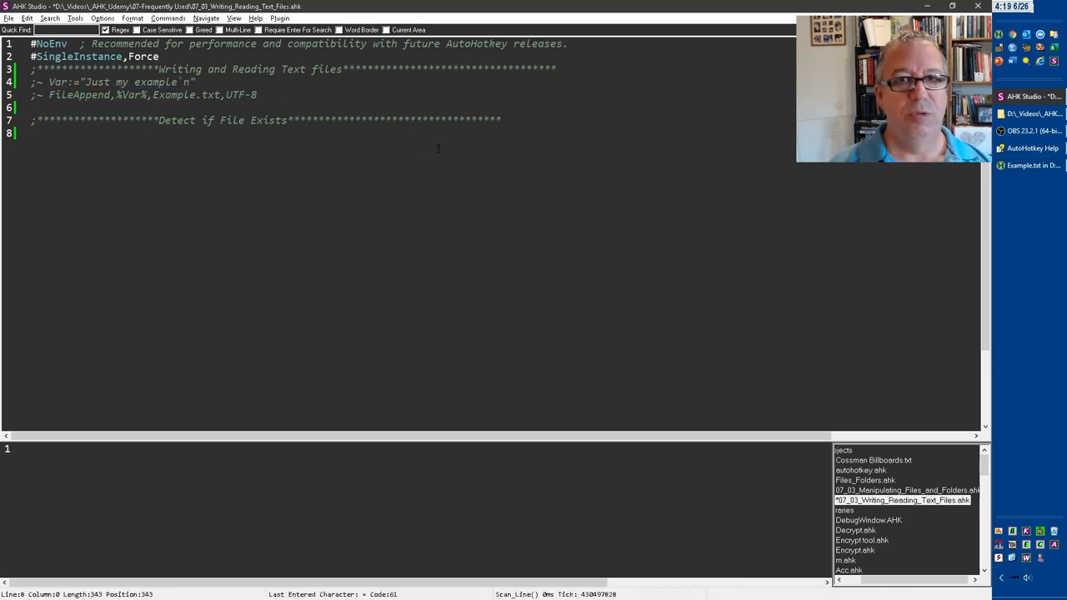
pyautogui.write('File')
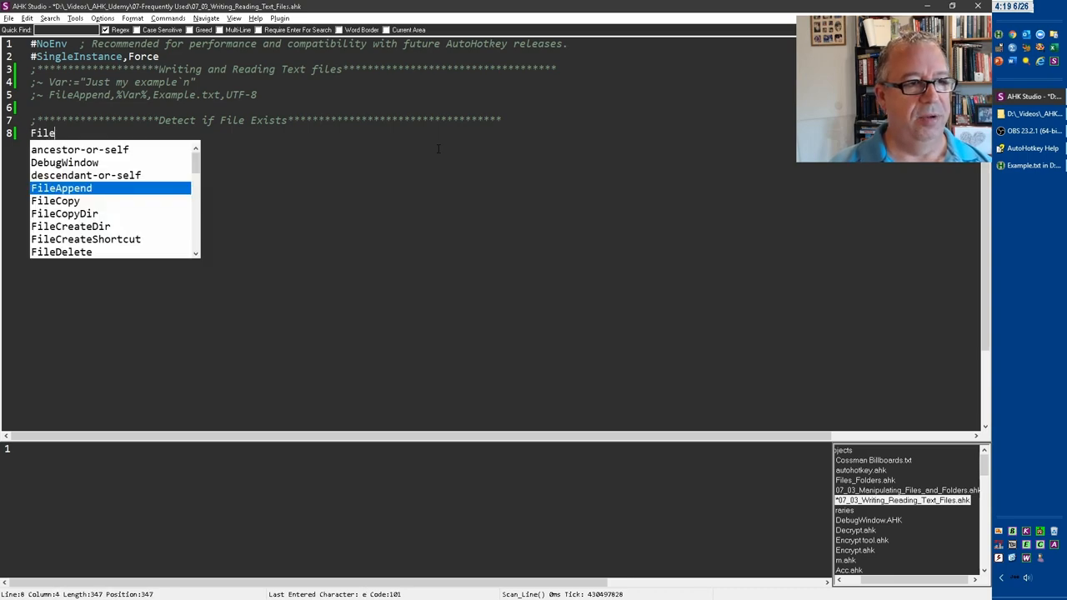
pyautogui.write('r')
pyautogui.press('Return')
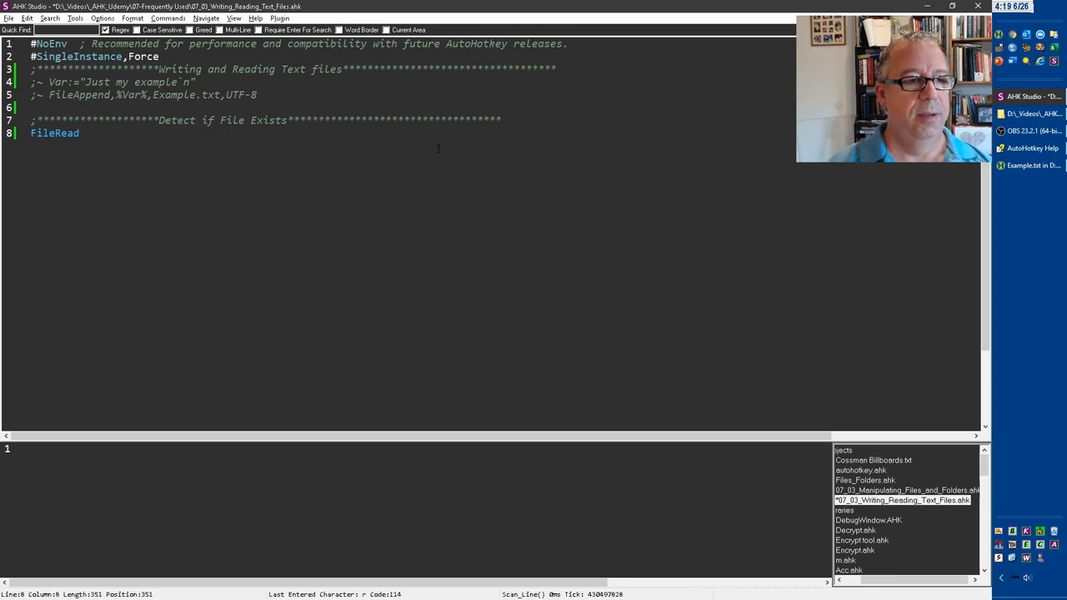
pyautogui.write(',')
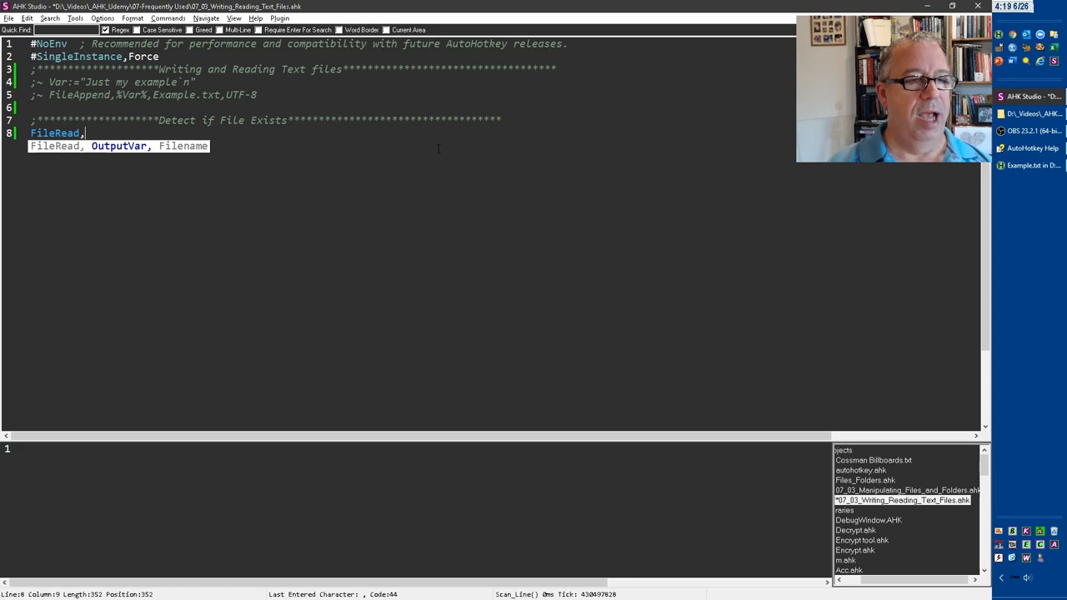
pyautogui.write('Var')
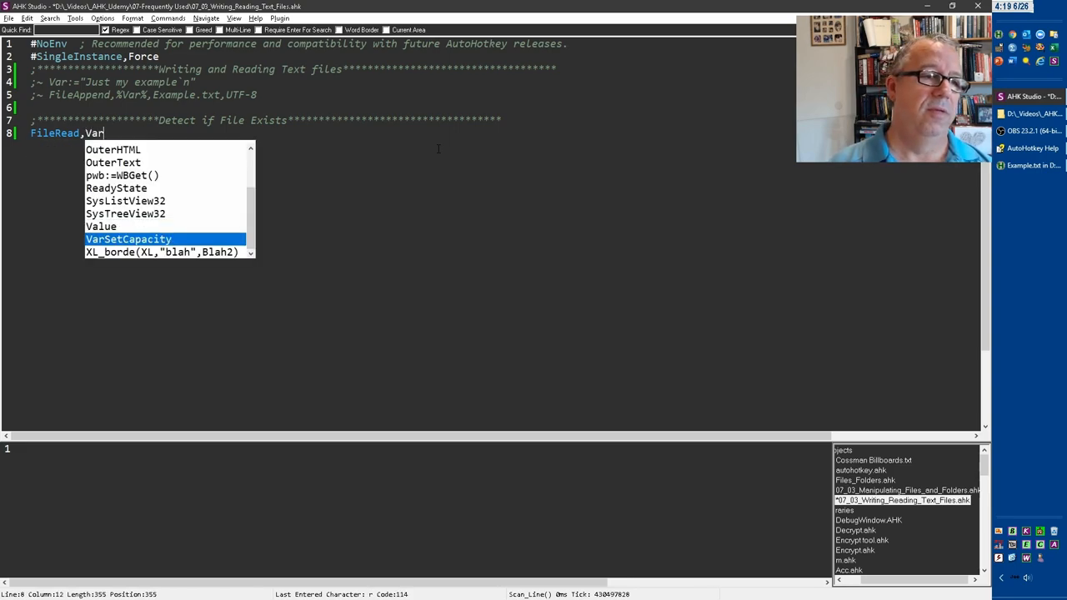
pyautogui.press('BackSpace')
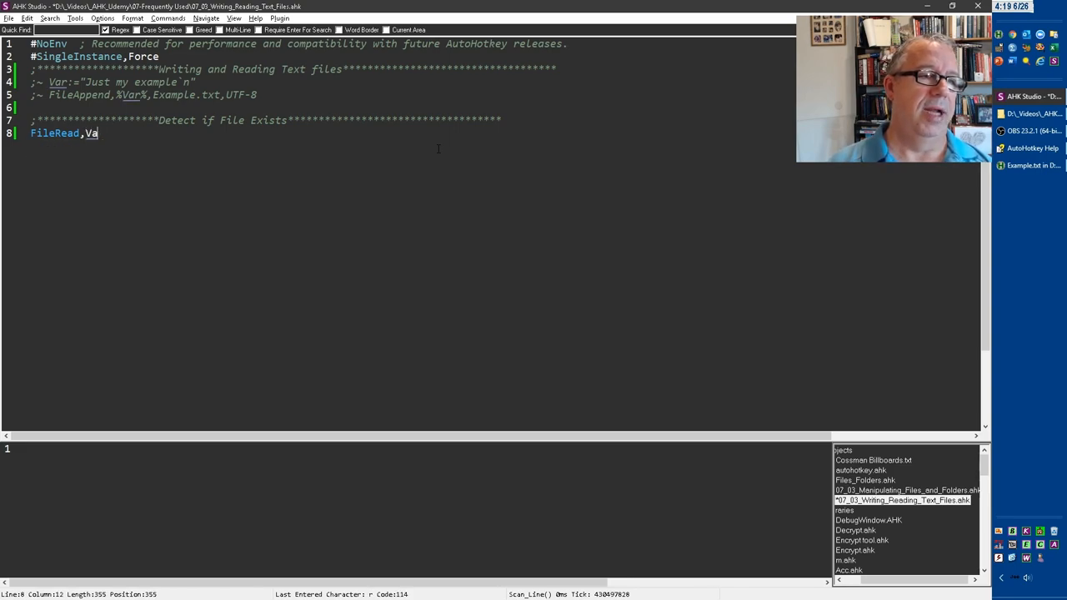
pyautogui.press('BackSpace')
pyautogui.press('BackSpace')
pyautogui.write('OutVa')
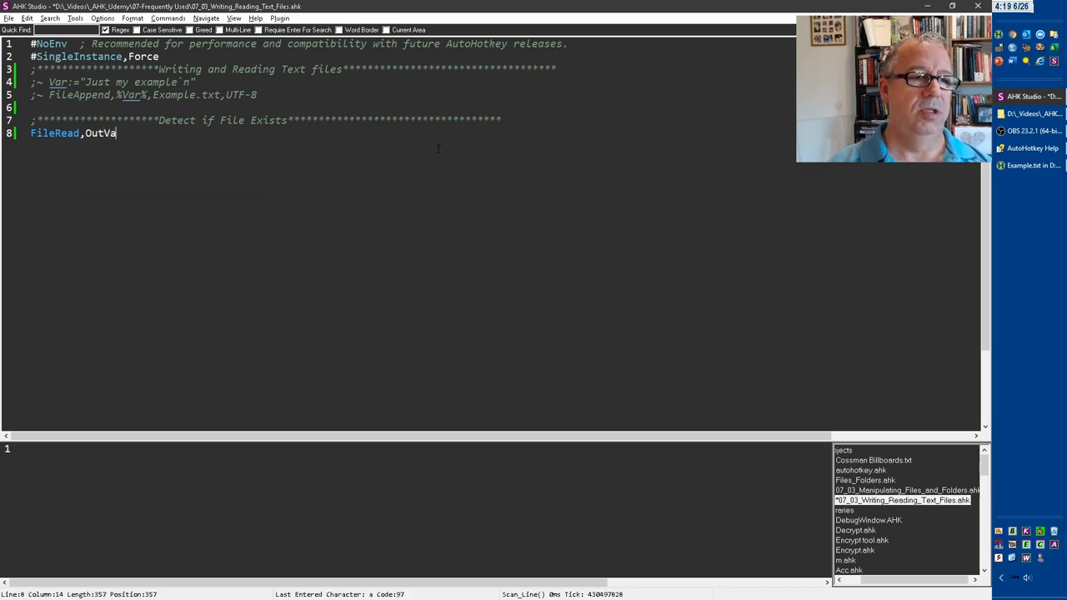
pyautogui.write('r,')
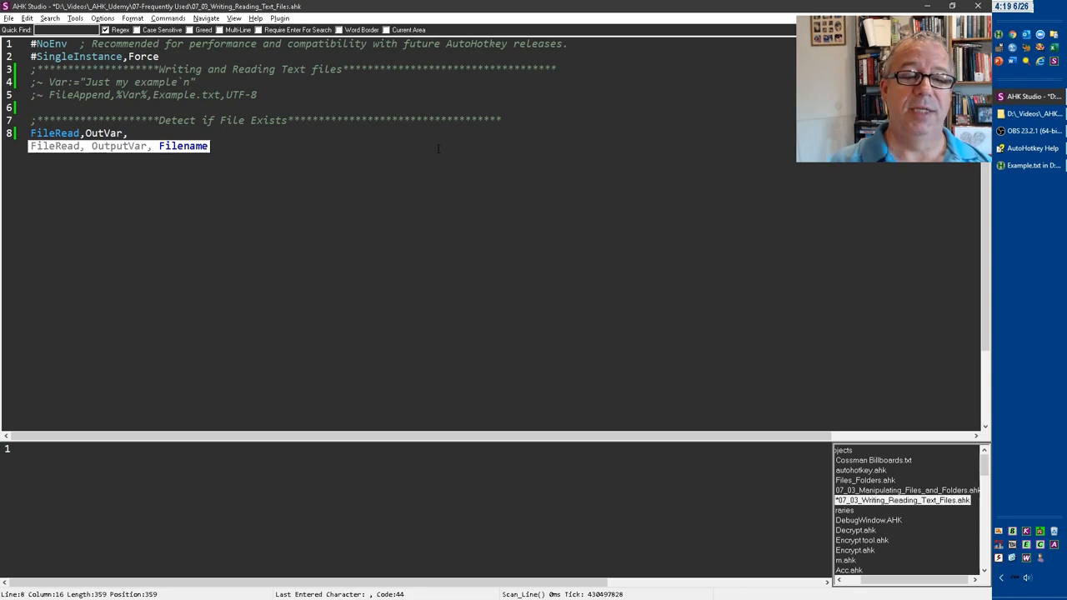
pyautogui.write('Exa')
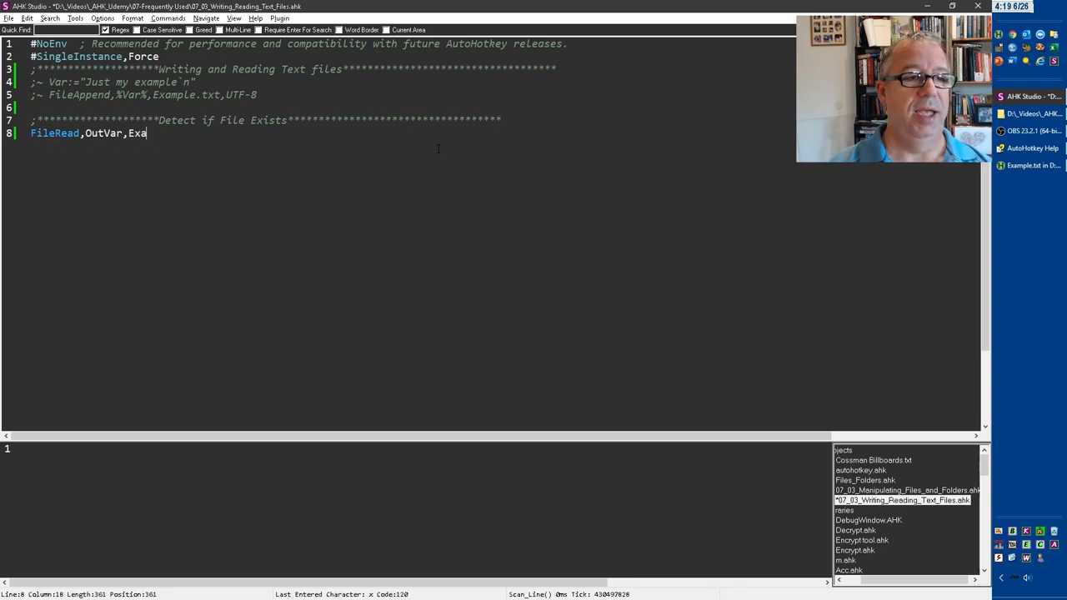
pyautogui.write('mple.txt')
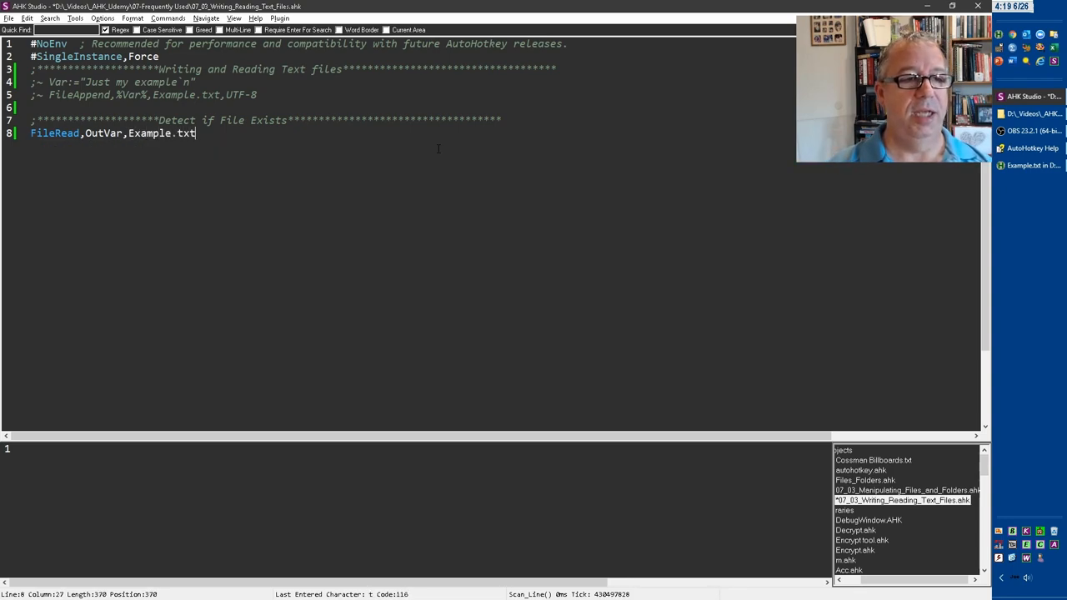
pyautogui.hotkey('ctrl', 's')
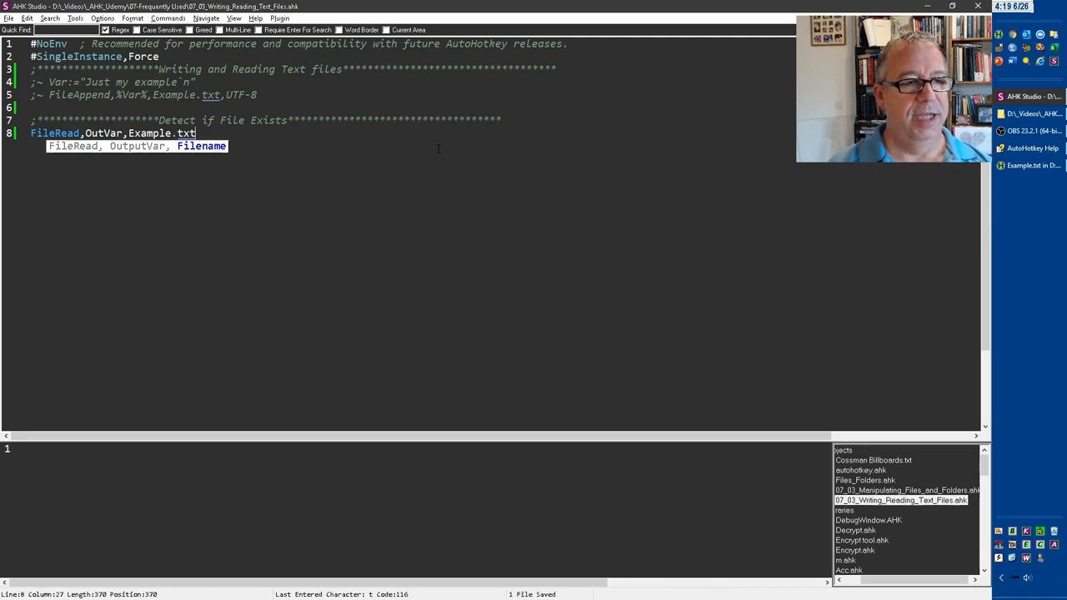
pyautogui.press('alt')
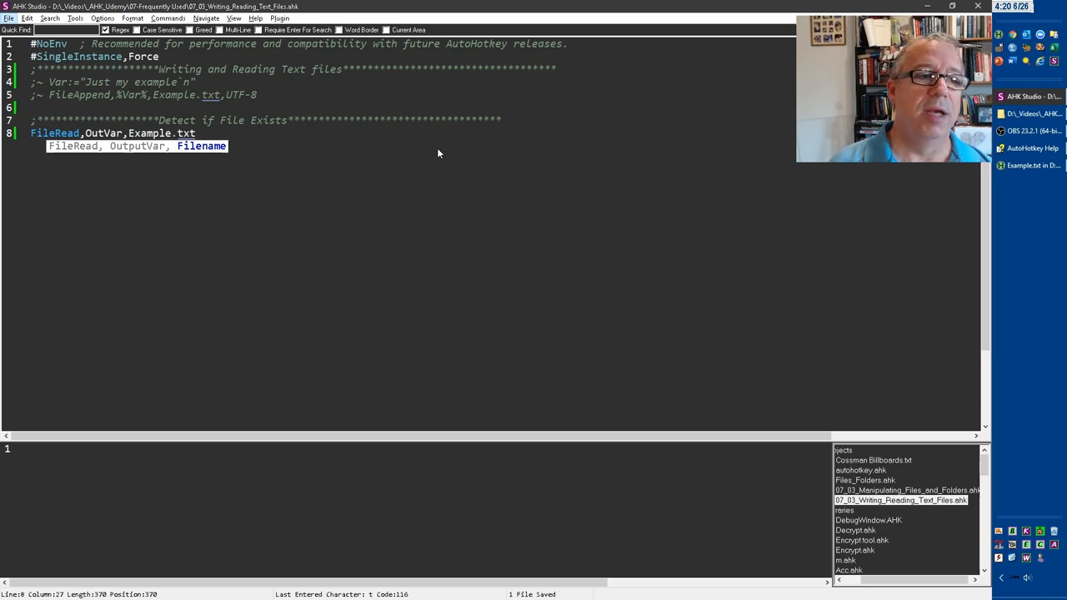
pyautogui.press('Escape')
pyautogui.press('Home')
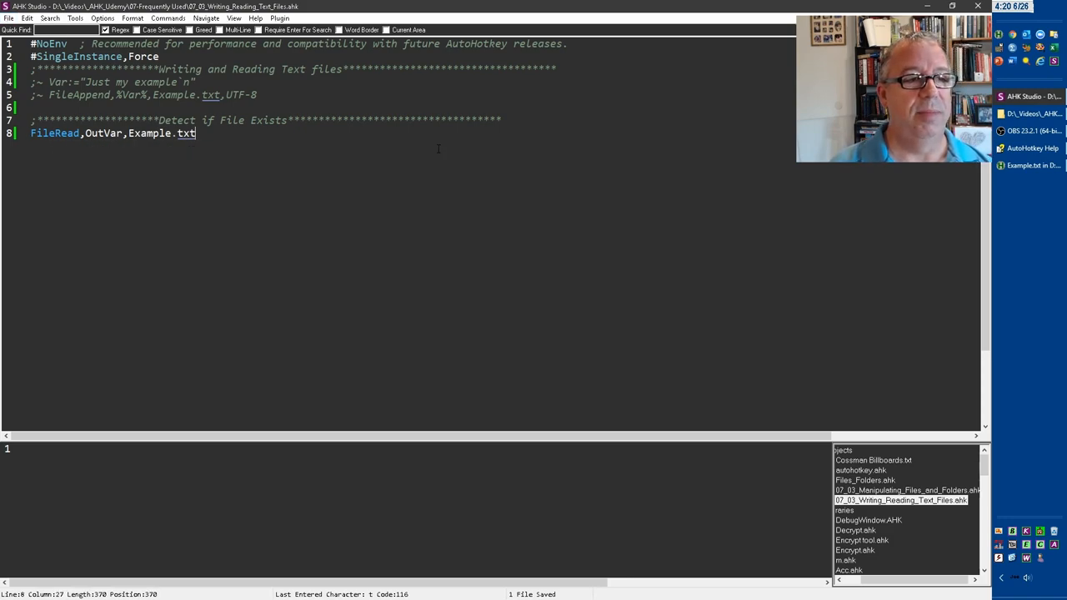
pyautogui.press('Return')
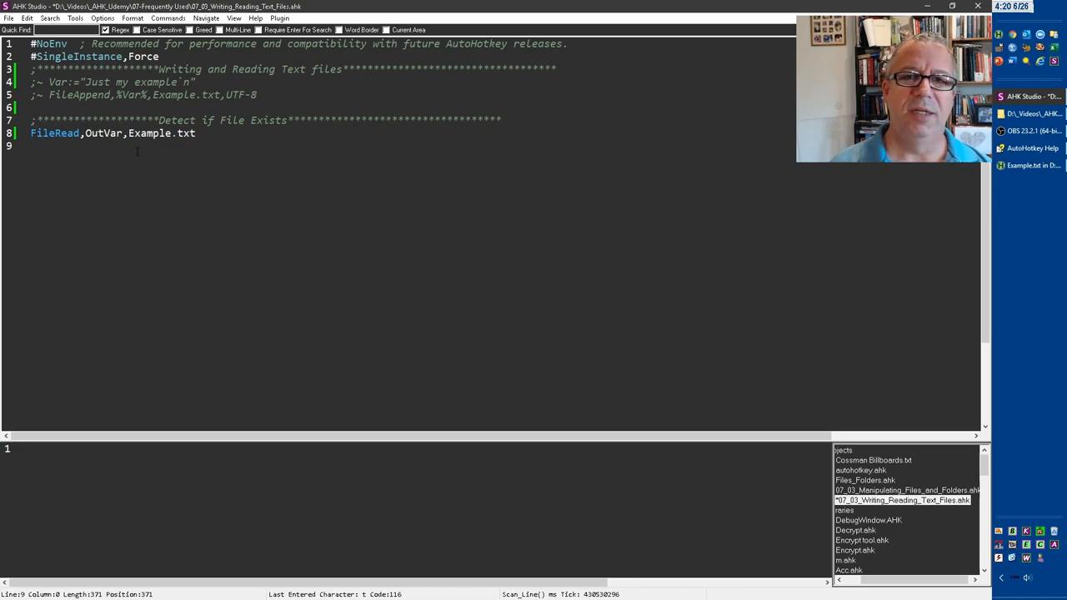
pyautogui.write('ms')
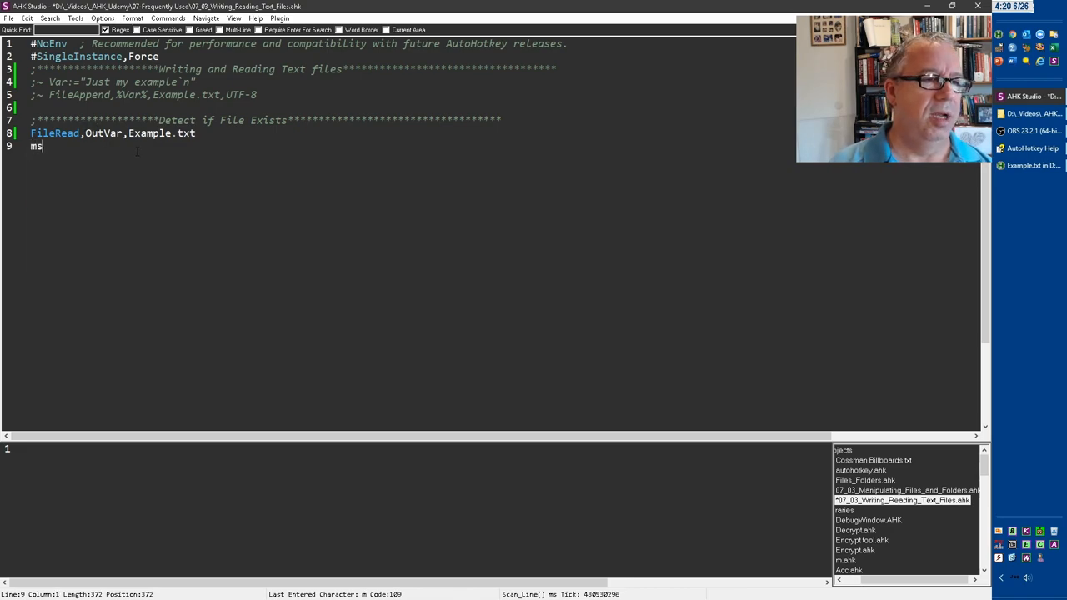
pyautogui.press('Tab')
pyautogui.write('% ')
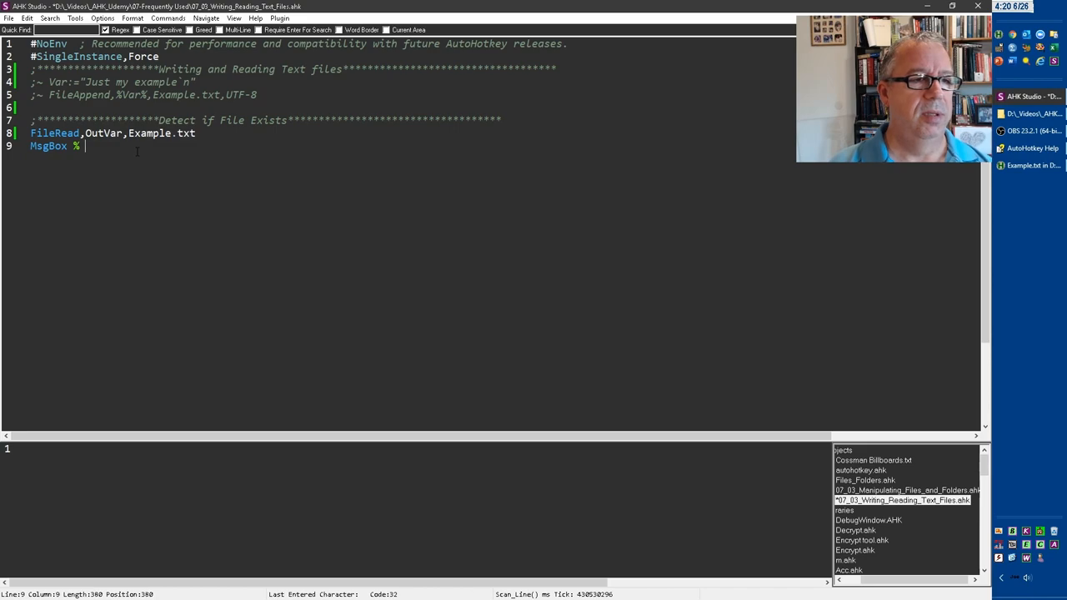
pyautogui.write('OutVar')
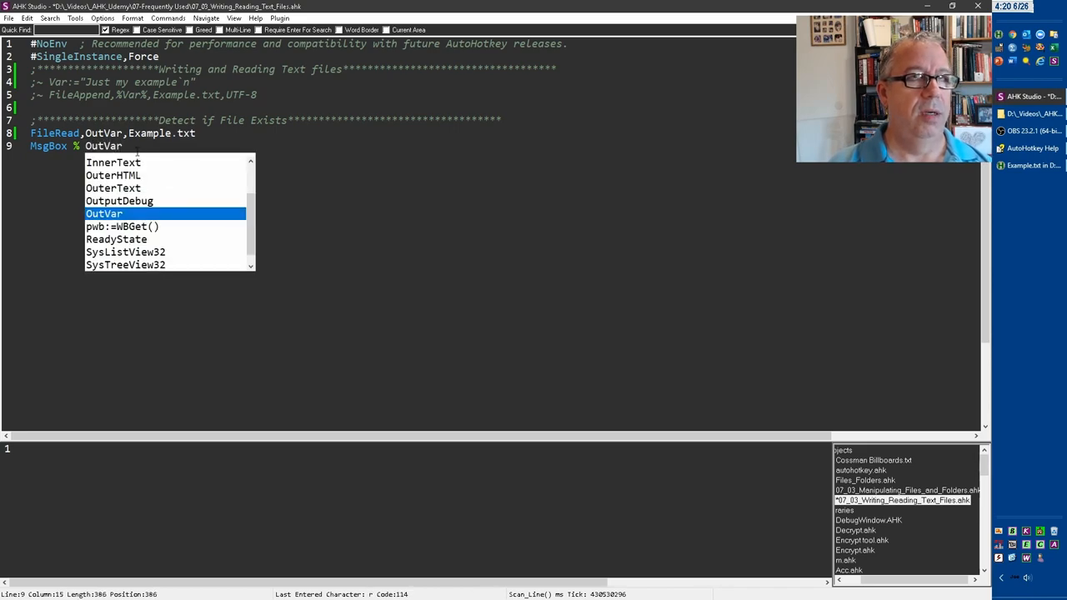
pyautogui.press('Escape')
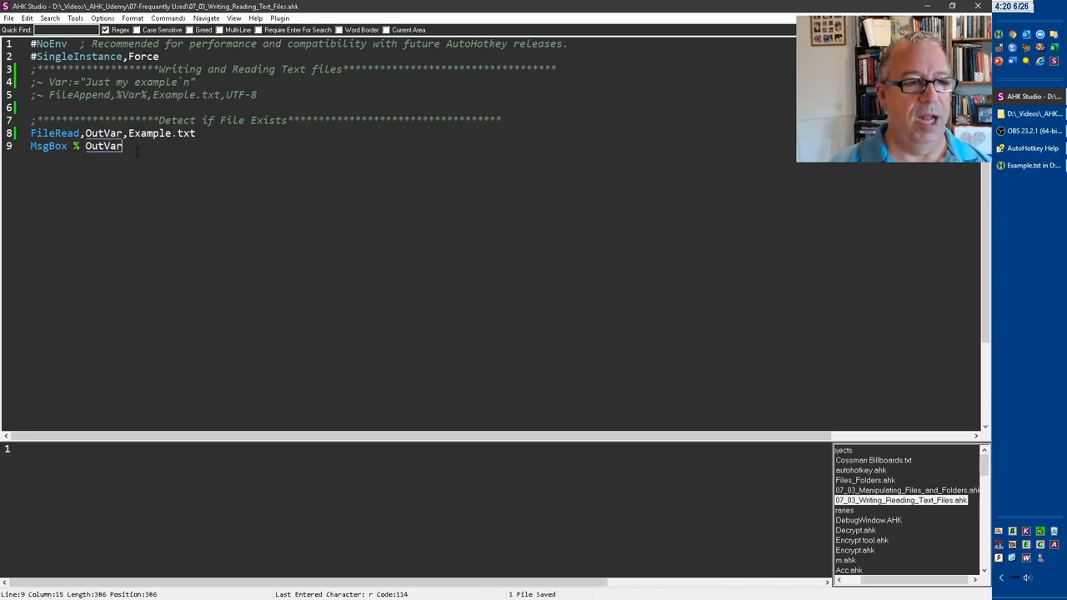
pyautogui.press('F5')
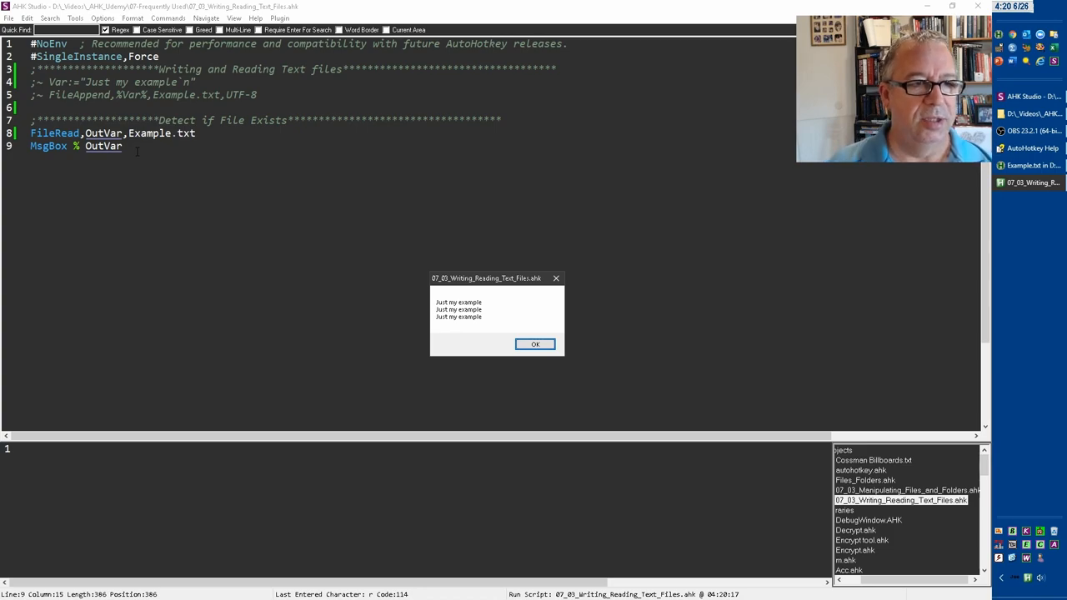
pyautogui.click(536, 344)
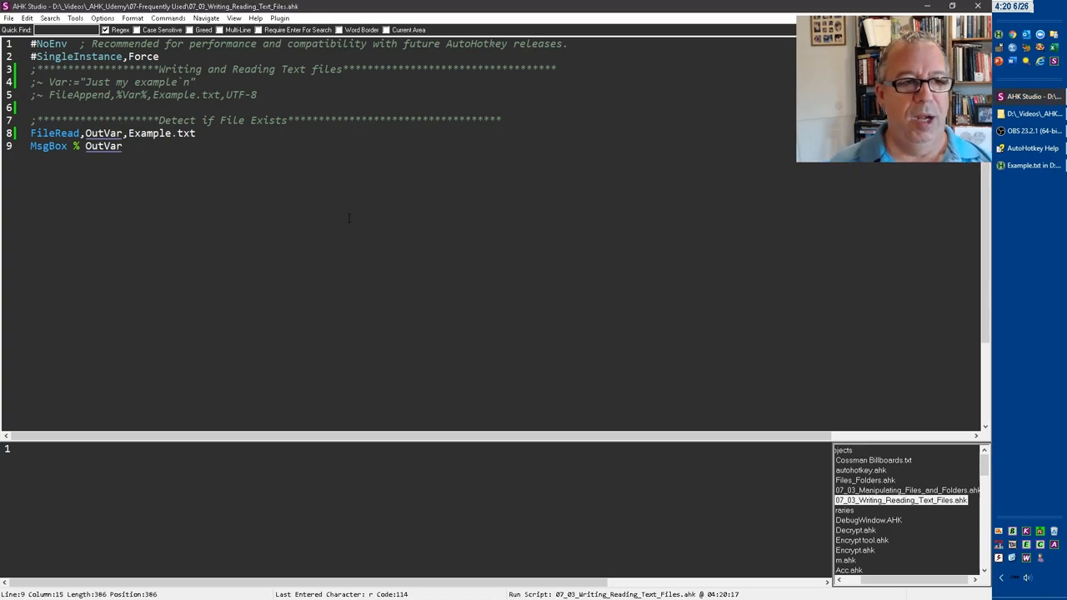
pyautogui.click(323, 133)
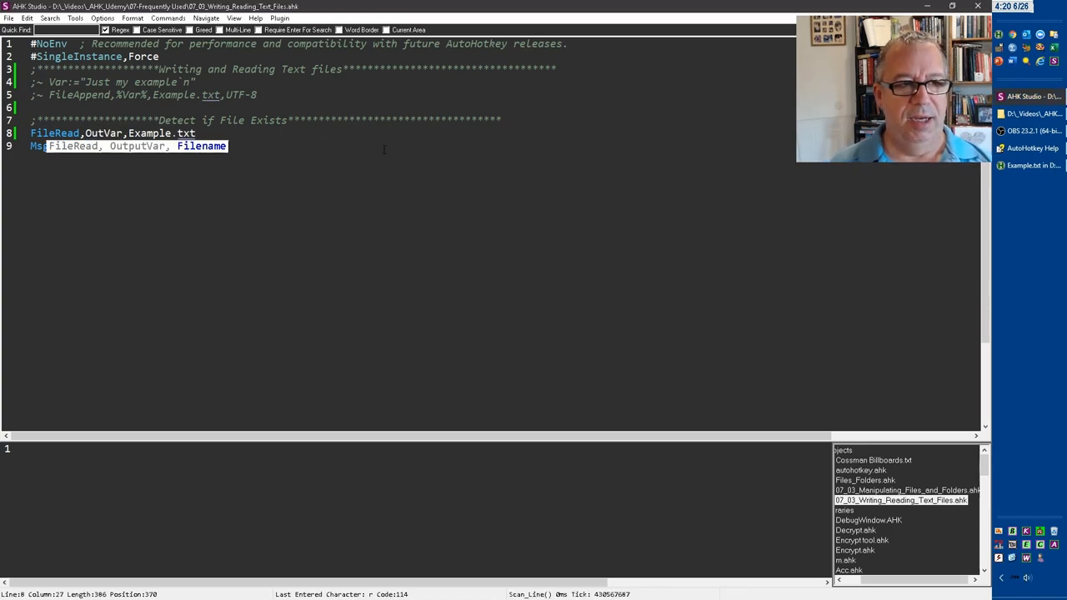
# Step: Insert the FileRead with UTF encoding snippet from QuickAccessPopup's Syntax Assist below FileRead
pyautogui.press('Return')
pyautogui.press('Return')
pyautogui.press('Up')
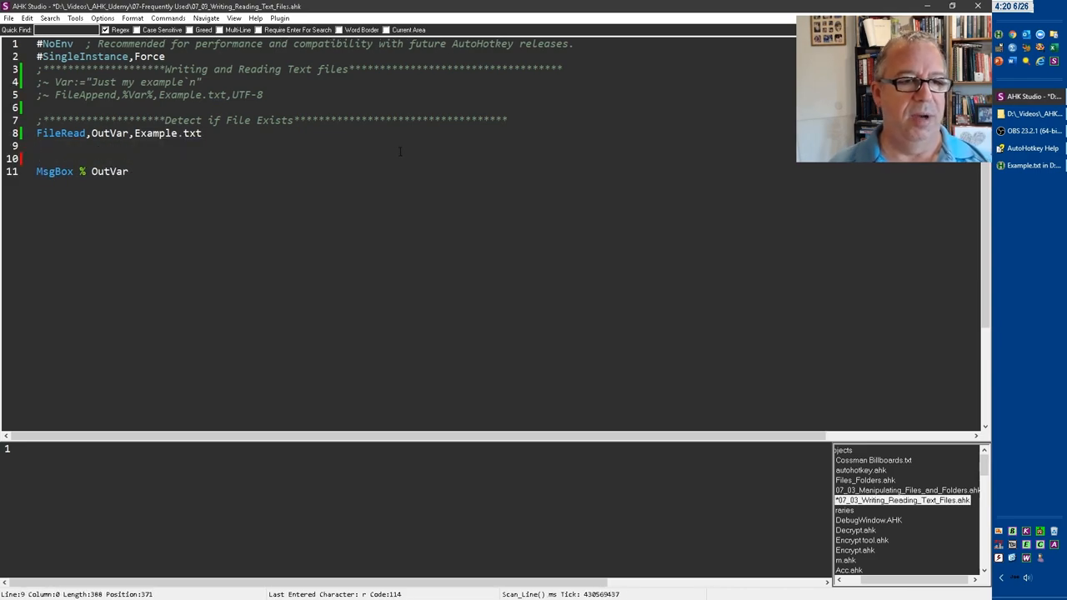
pyautogui.middleClick(284, 155)
pyautogui.moveTo(330, 234)
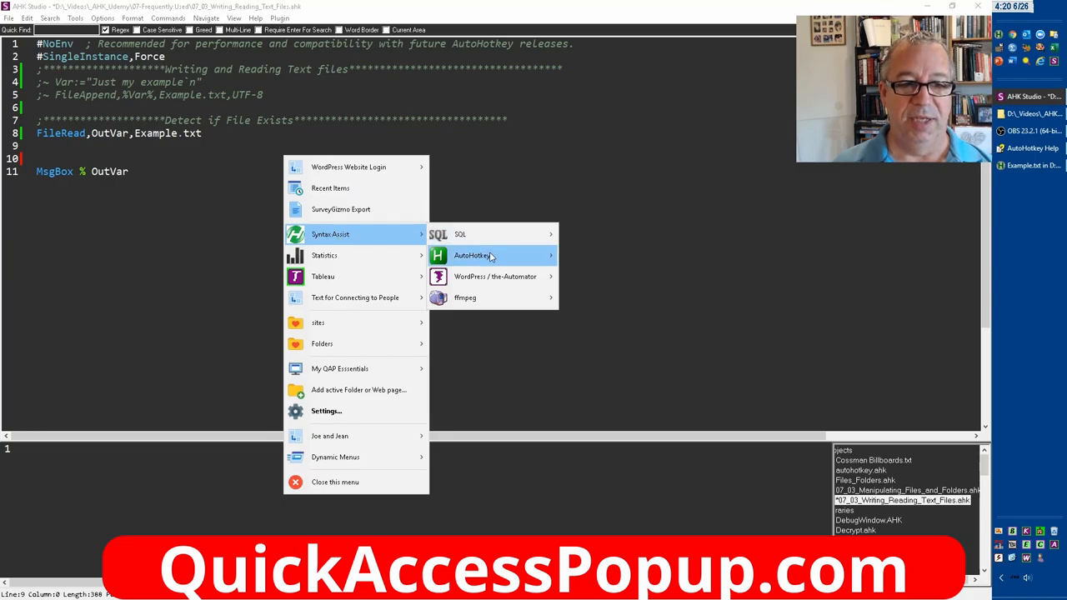
pyautogui.moveTo(472, 255)
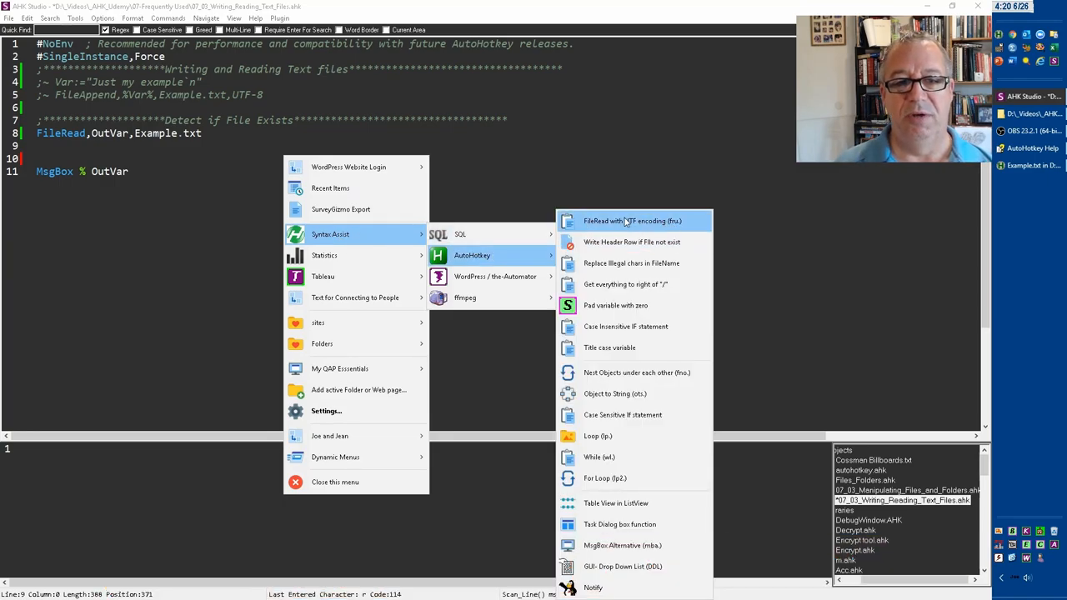
pyautogui.click(654, 218)
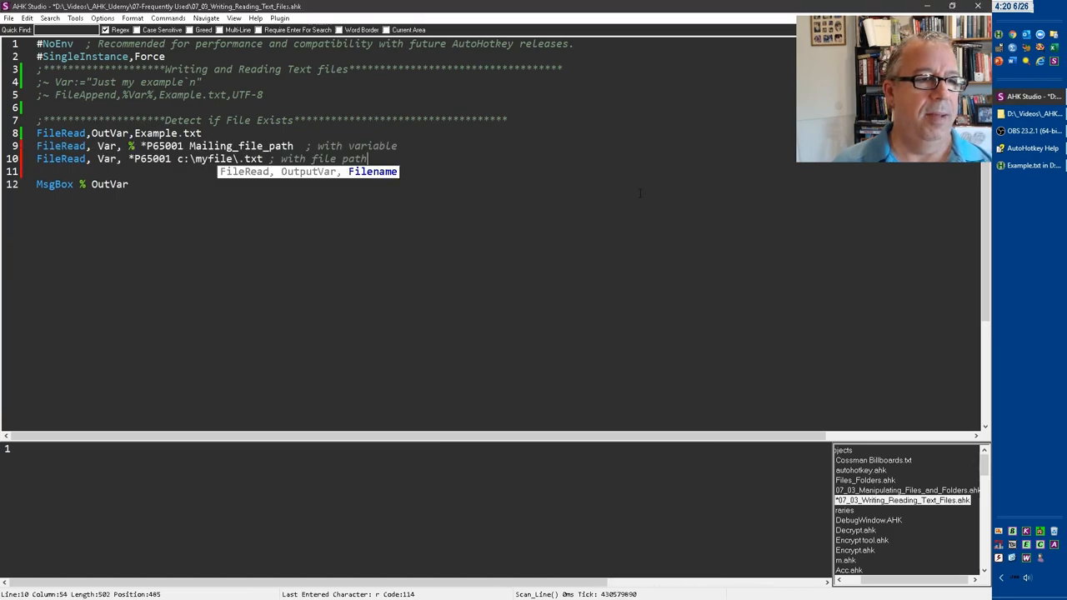
# Step: Delete the variable-path FileRead example and rename the remaining line's output variable to OutVar
pyautogui.press('Up')
pyautogui.press('Home')
pyautogui.hotkey('shift', 'End')
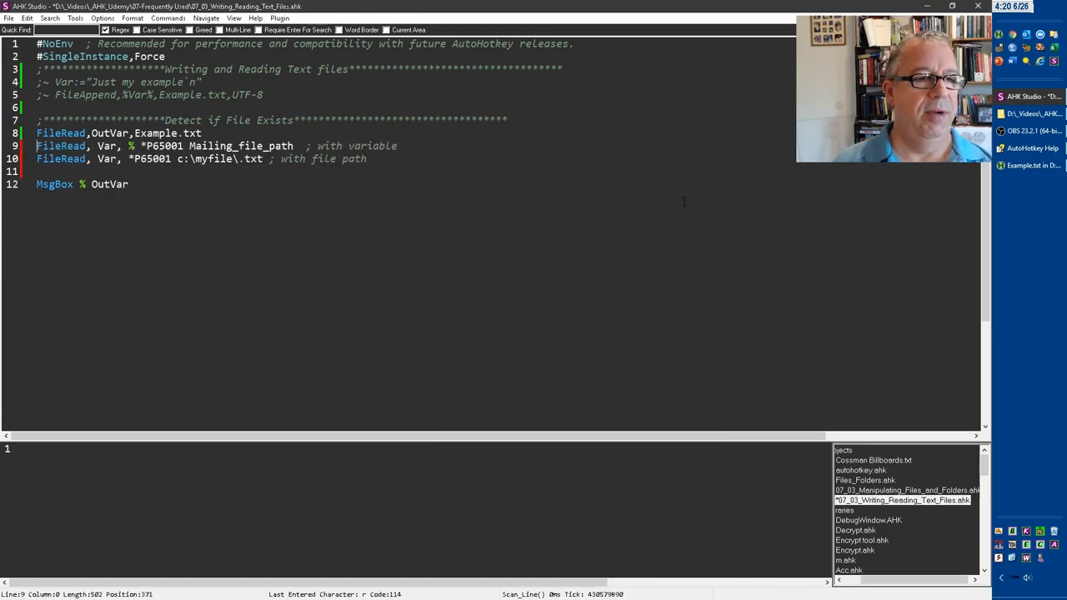
pyautogui.press('Delete')
pyautogui.press('Delete')
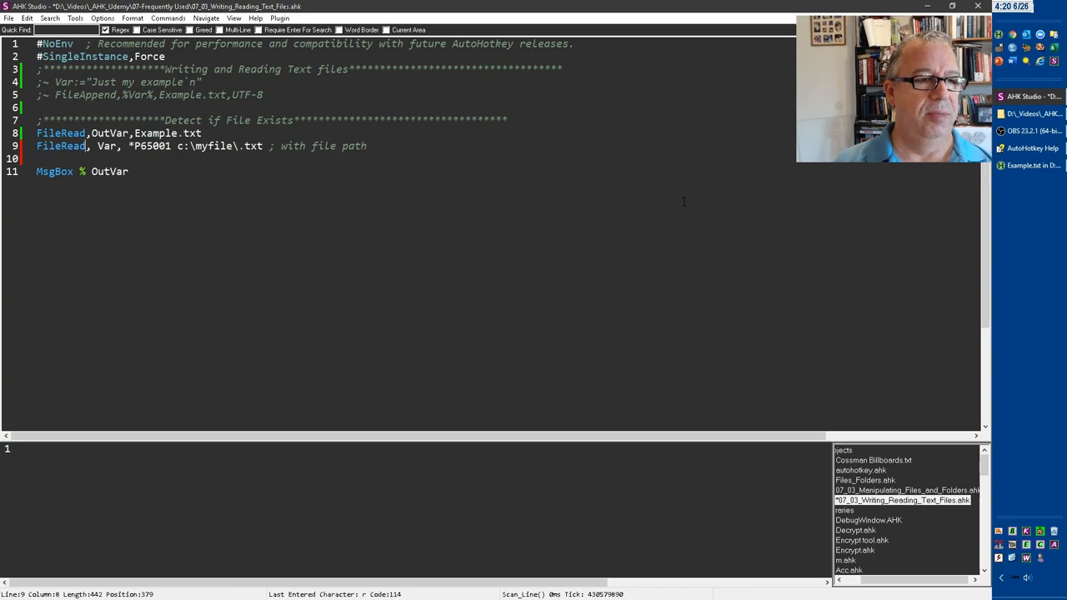
pyautogui.hotkey('ctrl', 'Right')
pyautogui.hotkey('ctrl', 'shift', 'Right')
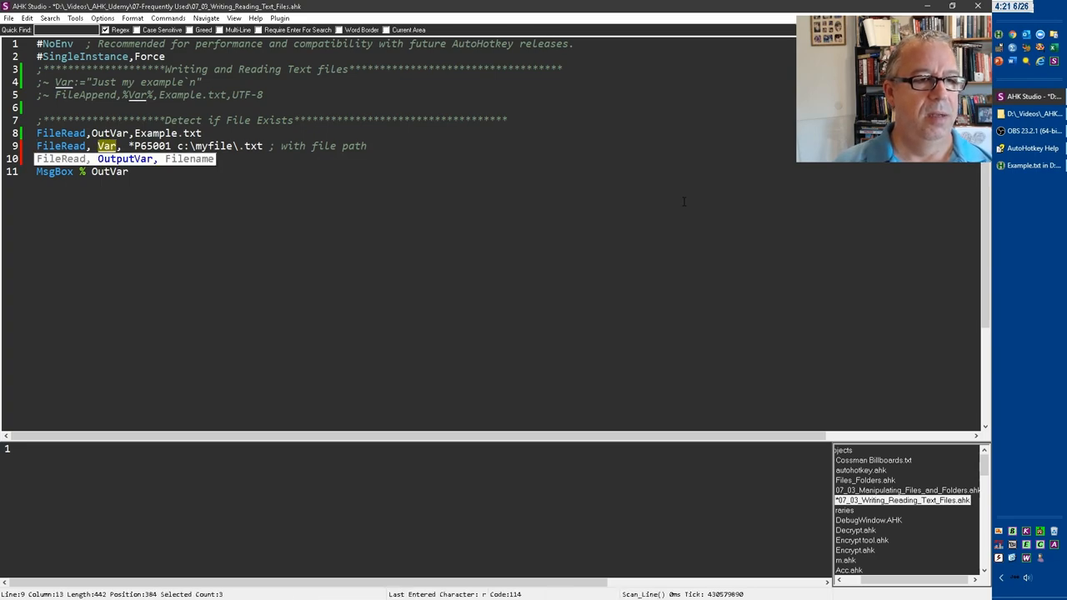
pyautogui.write('Out')
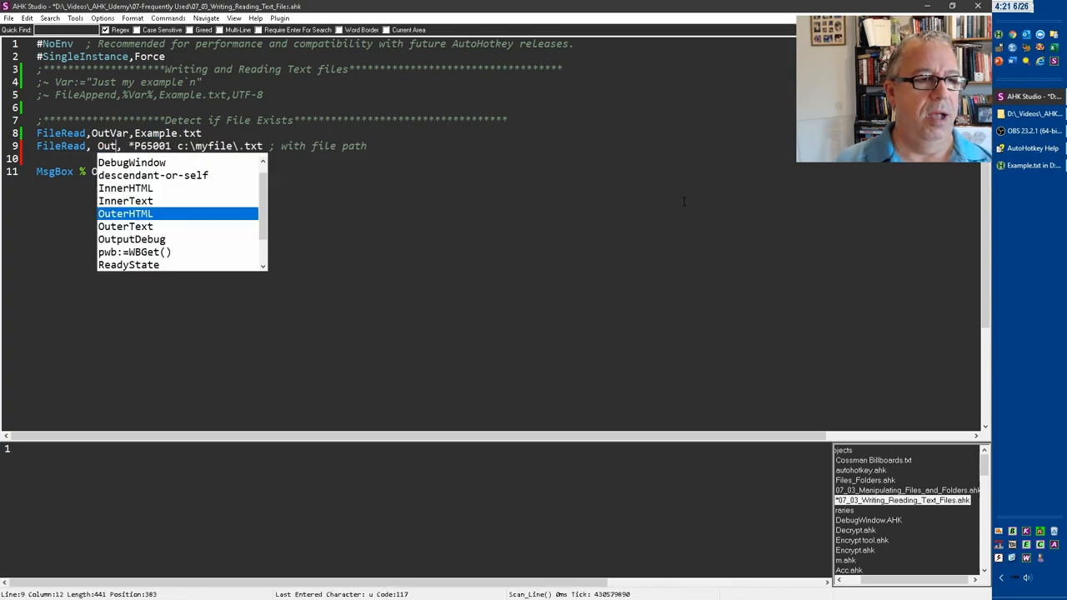
pyautogui.write('Var')
pyautogui.hotkey('ctrl', 'Left')
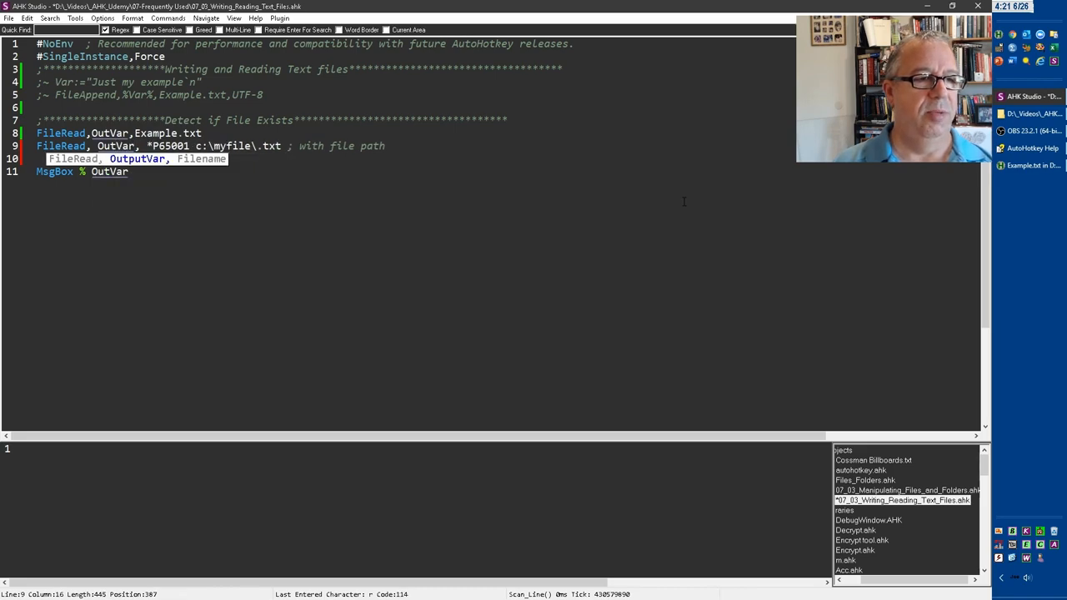
pyautogui.press('Left')
pyautogui.press('Delete')
pyautogui.hotkey('ctrl', 'Right')
# Step: Replace the c:\myfile path with Example.txt after *P65001 and save the script
pyautogui.press('Up')
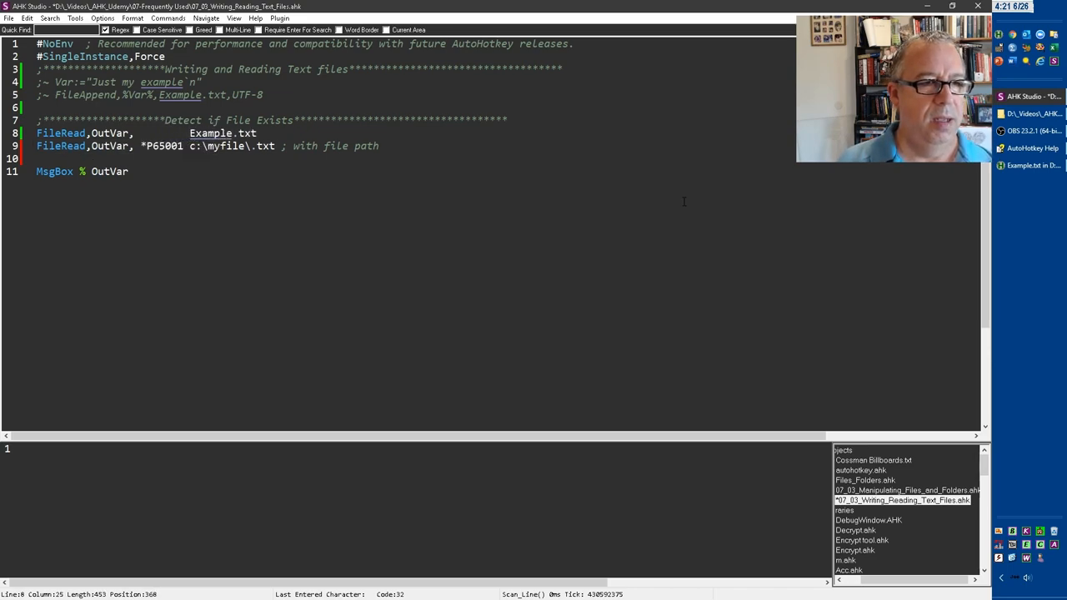
pyautogui.press('Down')
pyautogui.press('Left')
pyautogui.press('Left')
pyautogui.press('Left')
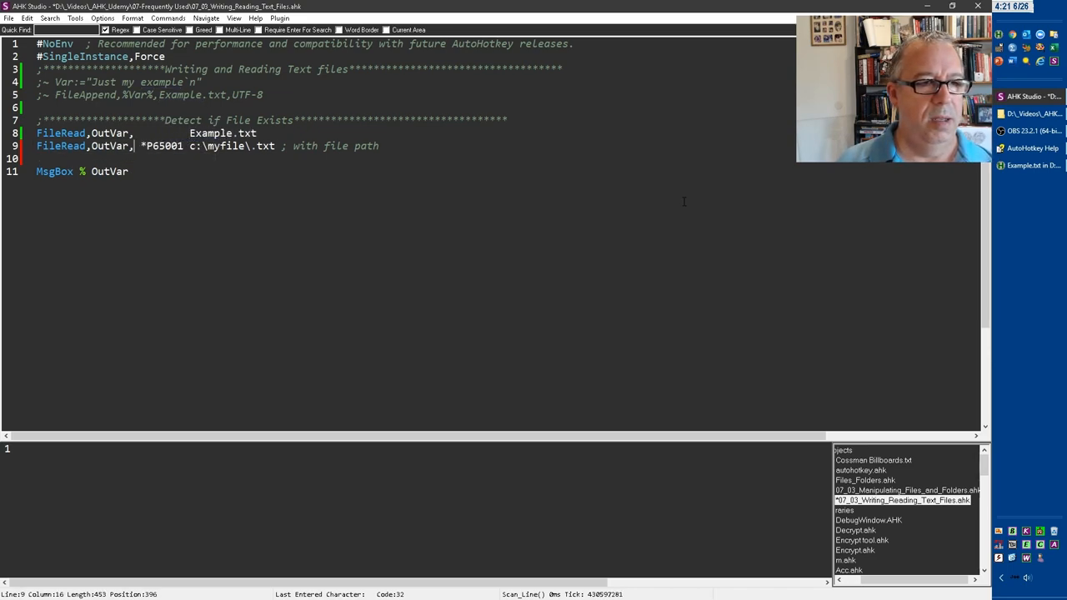
pyautogui.hotkey('ctrl', 'Right')
pyautogui.press('Delete')
pyautogui.press('Delete')
pyautogui.press('Delete')
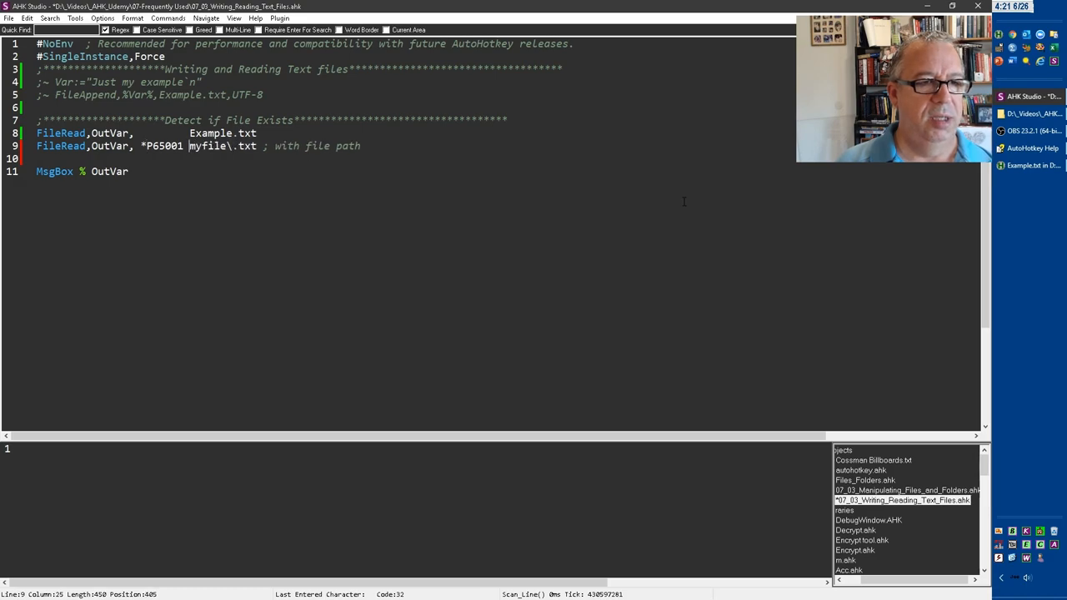
pyautogui.press('Delete')
pyautogui.press('Delete')
pyautogui.press('Delete')
pyautogui.press('Delete')
pyautogui.write('Exampl')
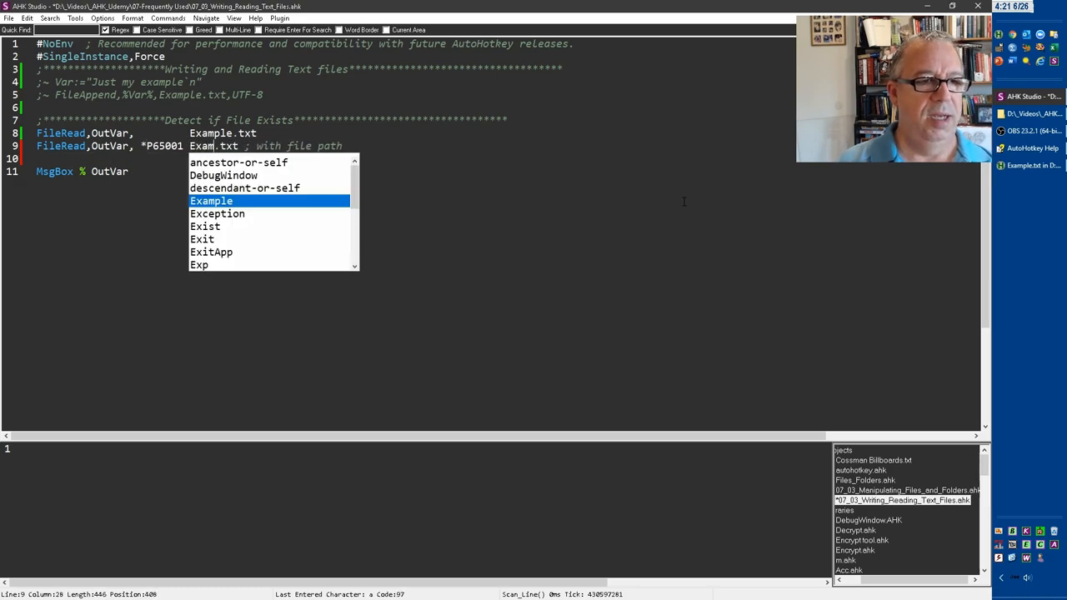
pyautogui.write('e')
pyautogui.hotkey('ctrl', 's')
pyautogui.press('Escape')
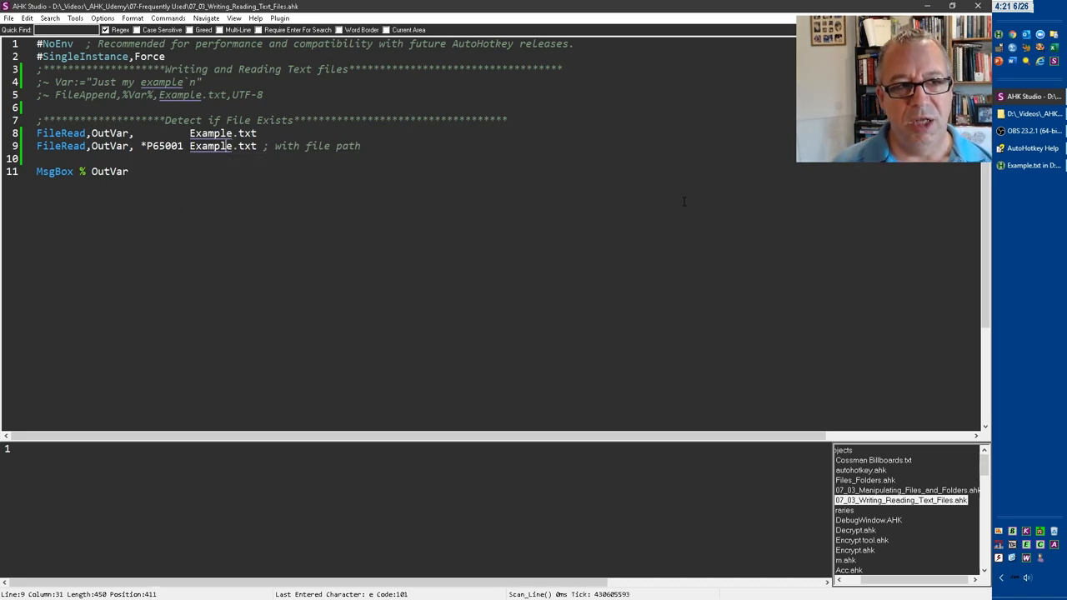
# Step: Highlight the *P65001 code page, comment out the original FileRead line, and save
pyautogui.hotkey('shift', 'Left')
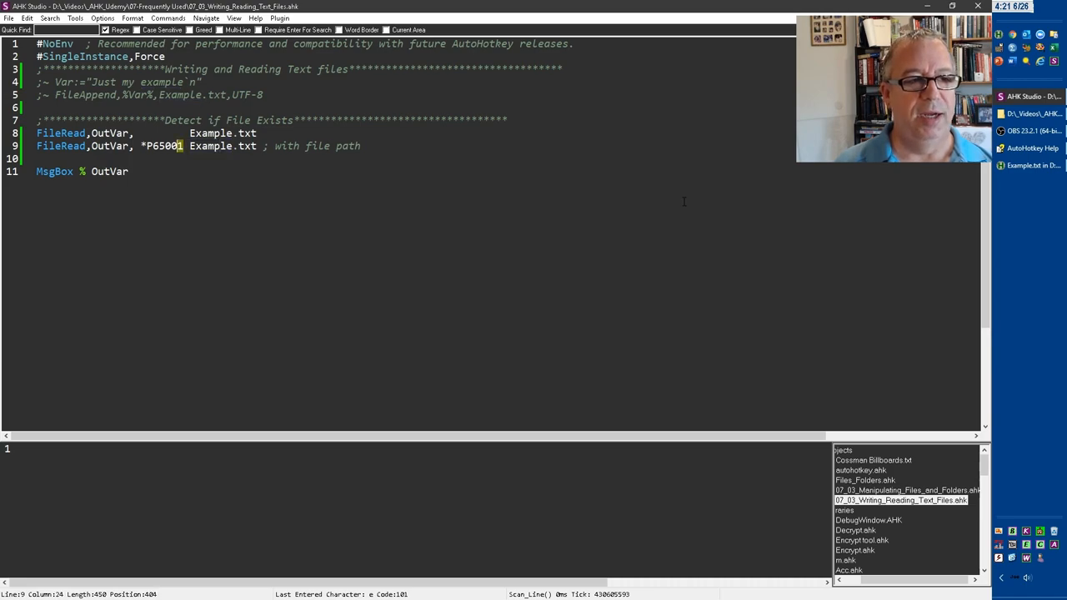
pyautogui.hotkey('shift', 'Left')
pyautogui.hotkey('shift', 'Left')
pyautogui.hotkey('shift', 'Left')
pyautogui.hotkey('shift', 'Left')
pyautogui.hotkey('shift', 'Left')
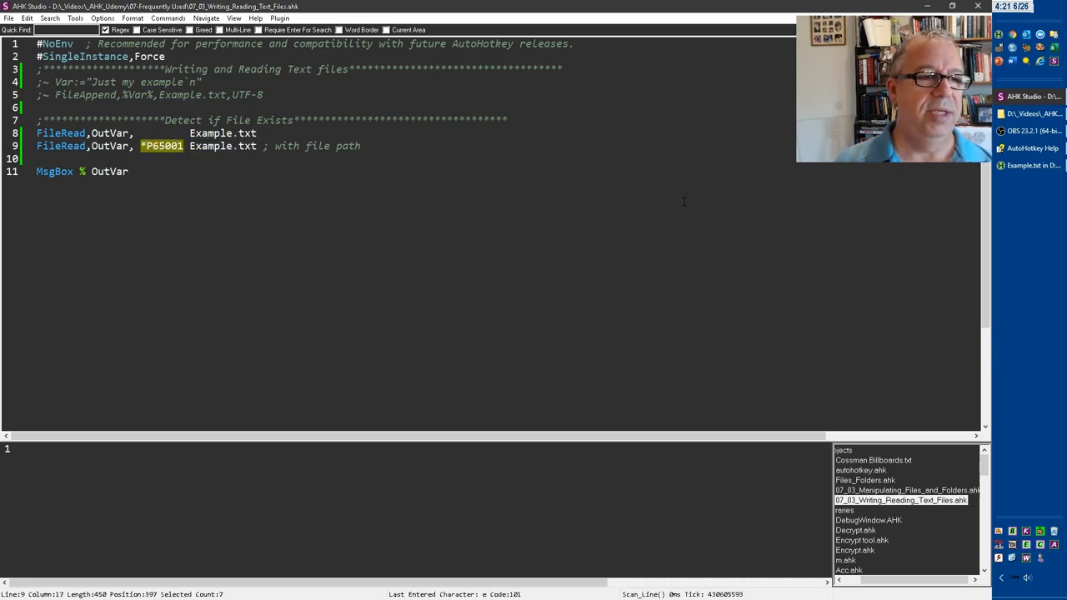
pyautogui.press('Right')
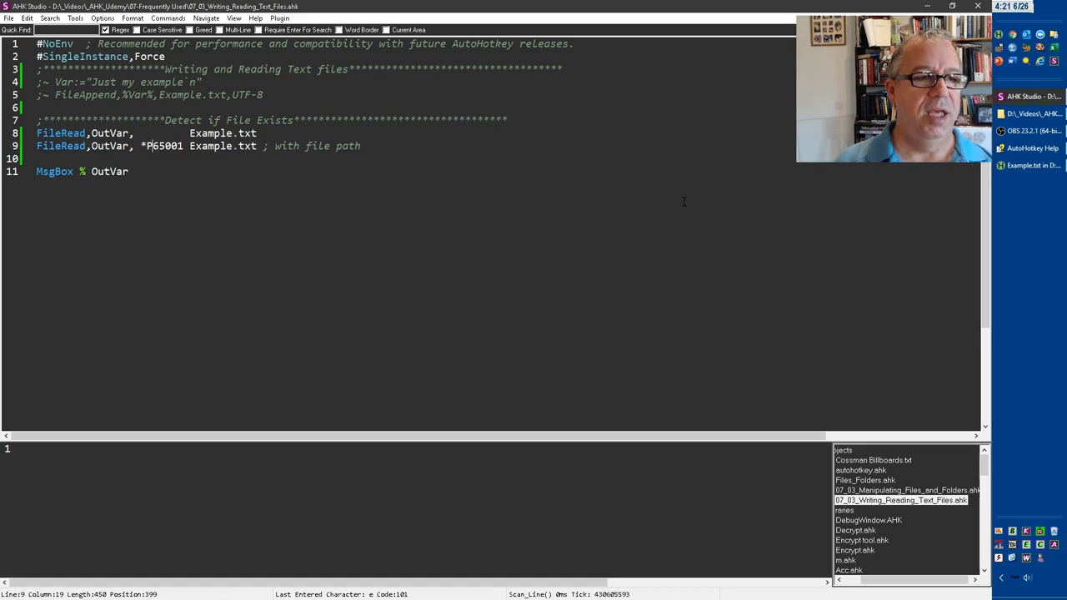
pyautogui.hotkey('shift', 'Right')
pyautogui.hotkey('shift', 'Right')
pyautogui.hotkey('shift', 'Right')
pyautogui.hotkey('shift', 'Right')
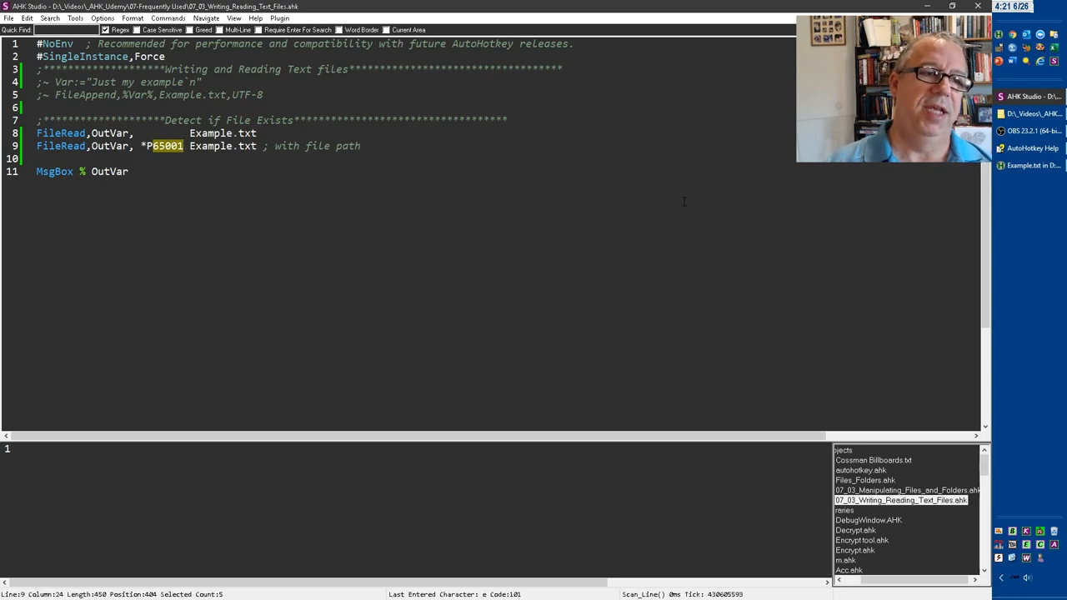
pyautogui.hotkey('ctrl', 'space')
pyautogui.press('Up')
pyautogui.hotkey('ctrl', 'q')
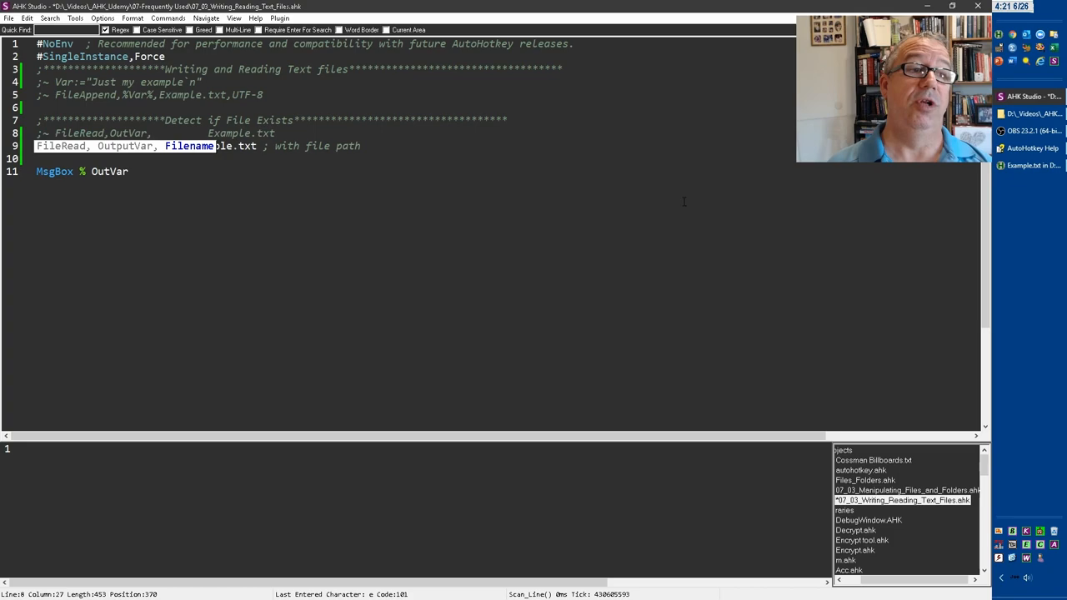
pyautogui.press('Down')
pyautogui.hotkey('ctrl', 'space')
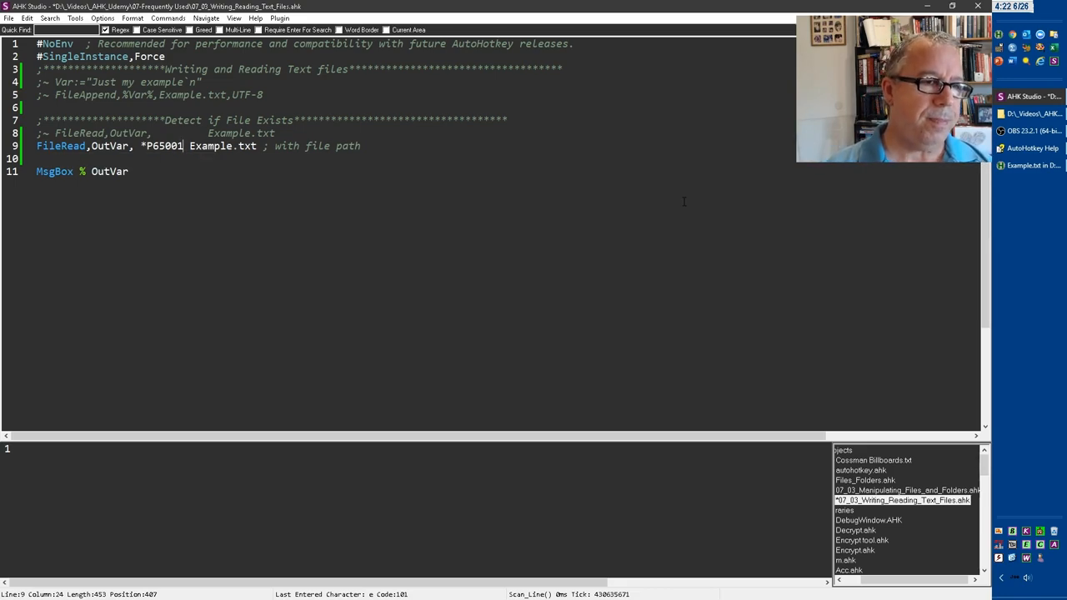
pyautogui.press('Down')
pyautogui.hotkey('ctrl', 's')
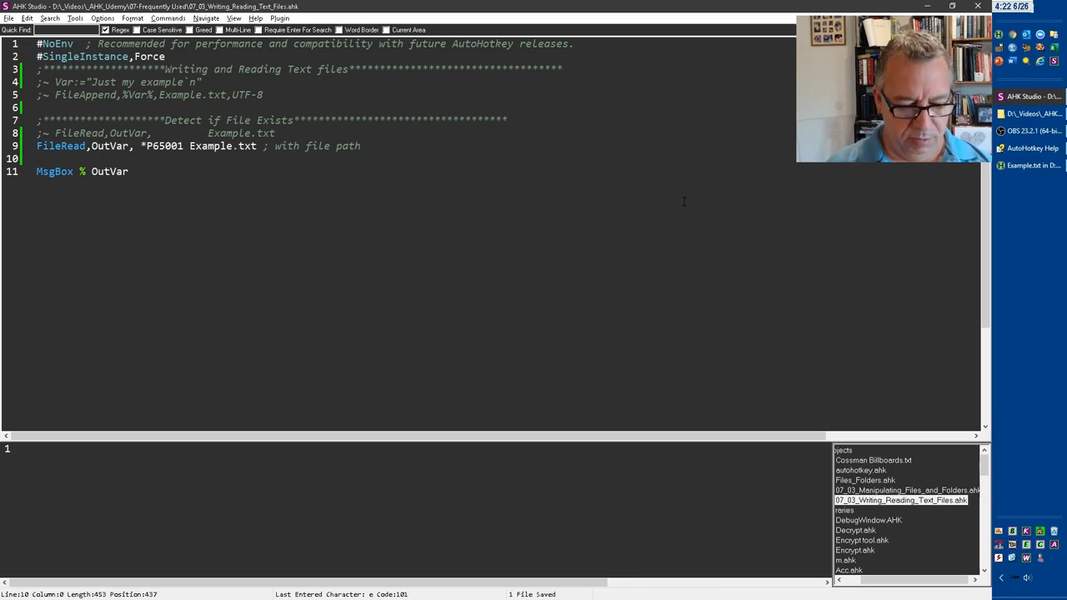
pyautogui.press('F5')
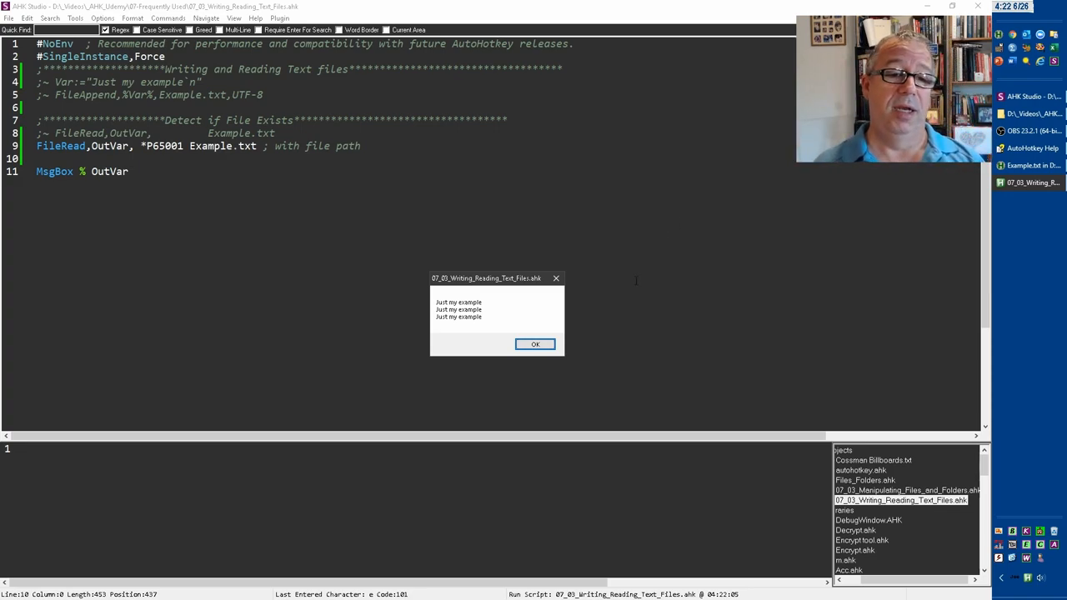
pyautogui.click(535, 345)
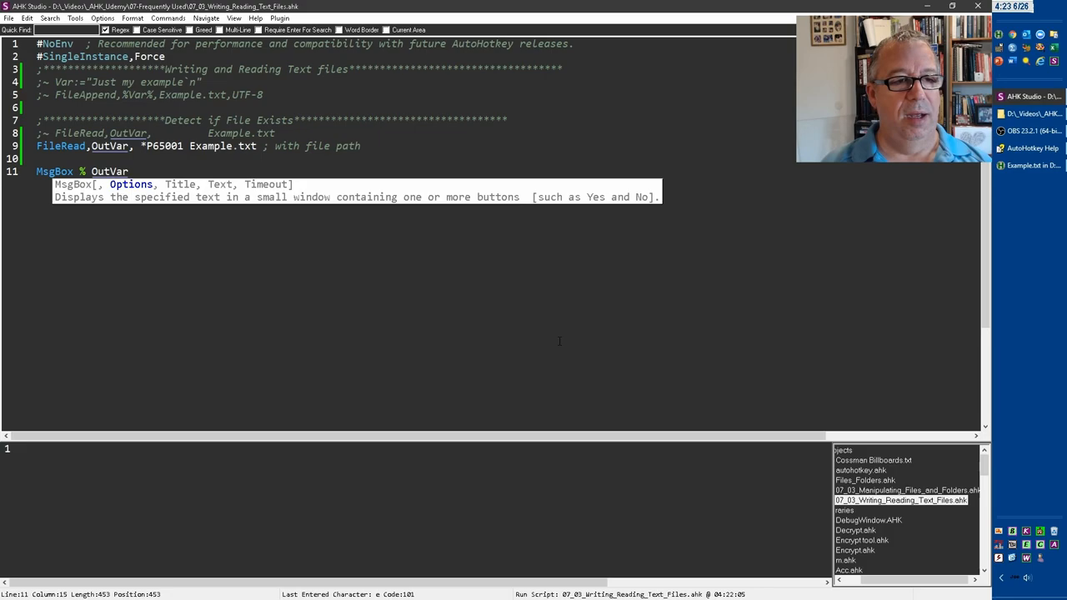
# Step: Move the Detect if File Exists heading below MsgBox, comment out the UTF-8 FileRead and MsgBox lines, and add lines below
pyautogui.press('Up')
pyautogui.press('Up')
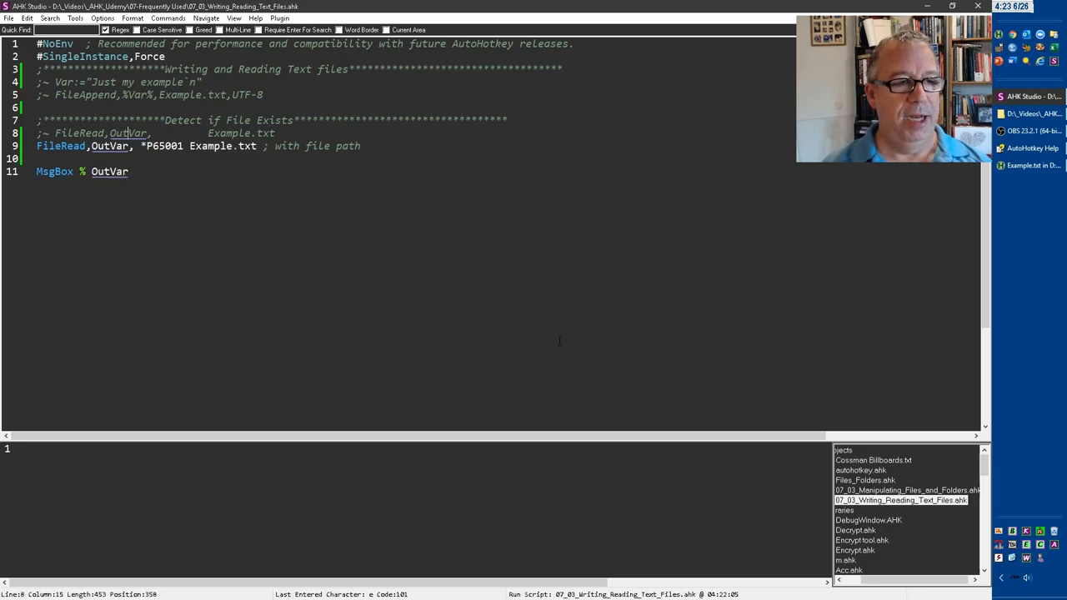
pyautogui.press('Up')
pyautogui.hotkey('ctrl', 'shift', 'Down')
pyautogui.hotkey('ctrl', 'shift', 'Down')
pyautogui.hotkey('ctrl', 'shift', 'Down')
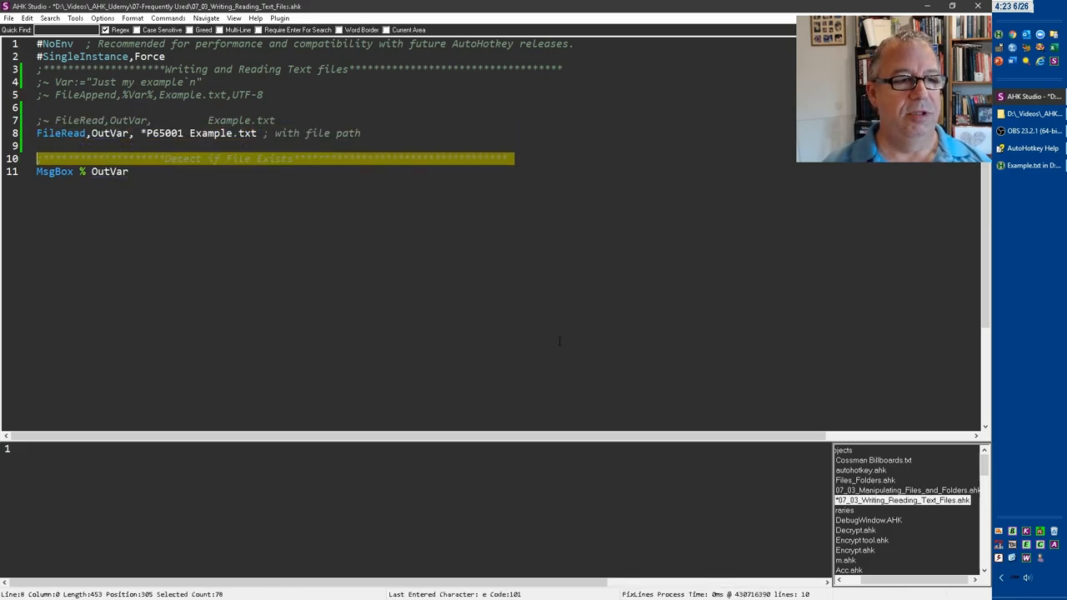
pyautogui.hotkey('ctrl', 'shift', 'Down')
pyautogui.press('Up')
pyautogui.press('Up')
pyautogui.press('Up')
pyautogui.hotkey('ctrl', 'q')
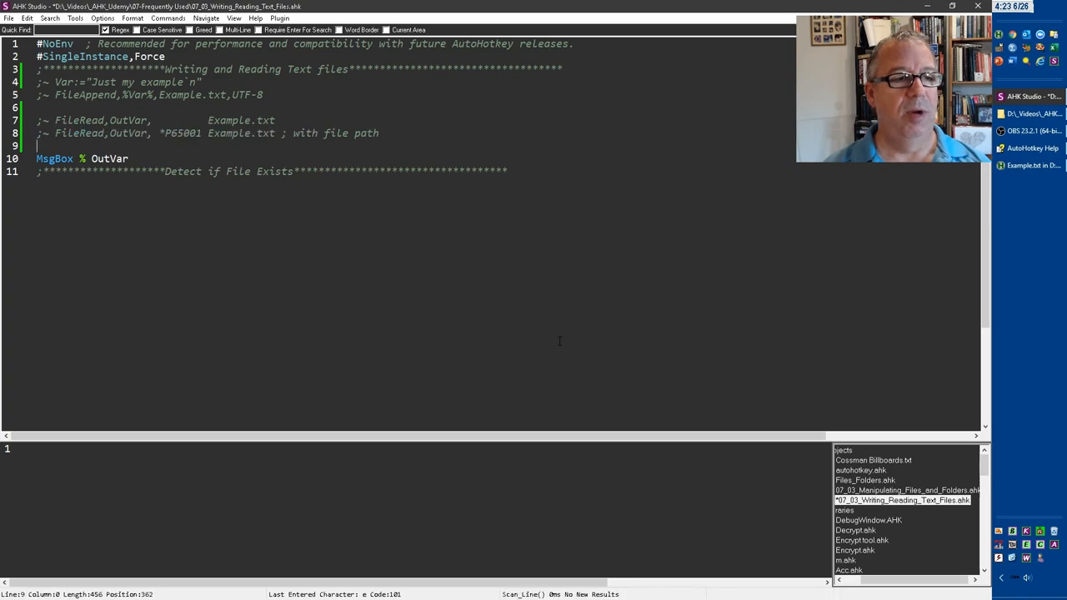
pyautogui.press('Down')
pyautogui.hotkey('ctrl', 'q')
pyautogui.hotkey('ctrl', 'End')
pyautogui.press('Return')
pyautogui.press('Return')
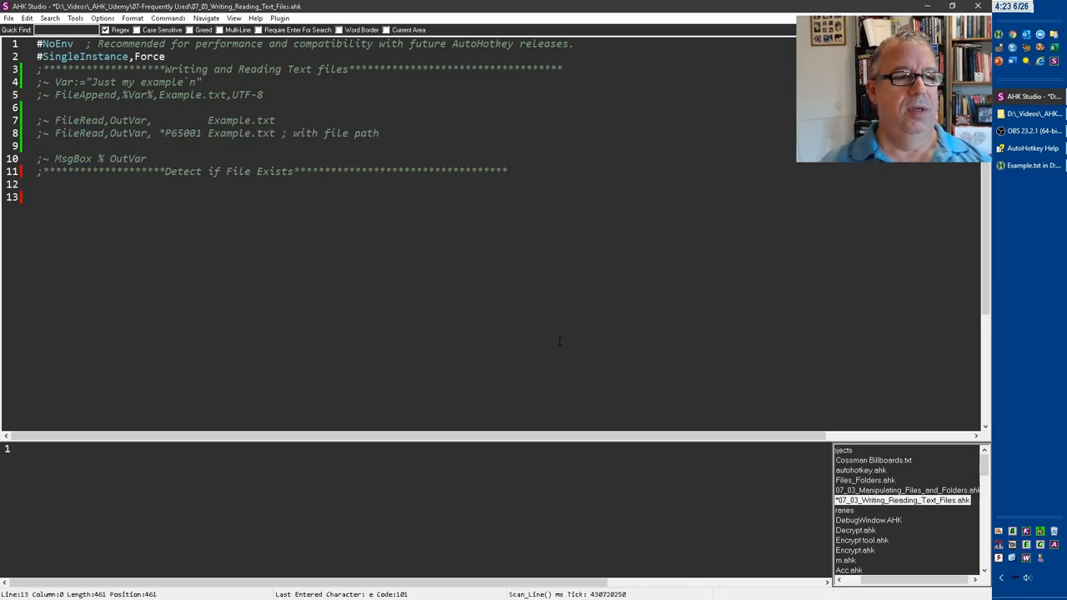
pyautogui.write('FileE')
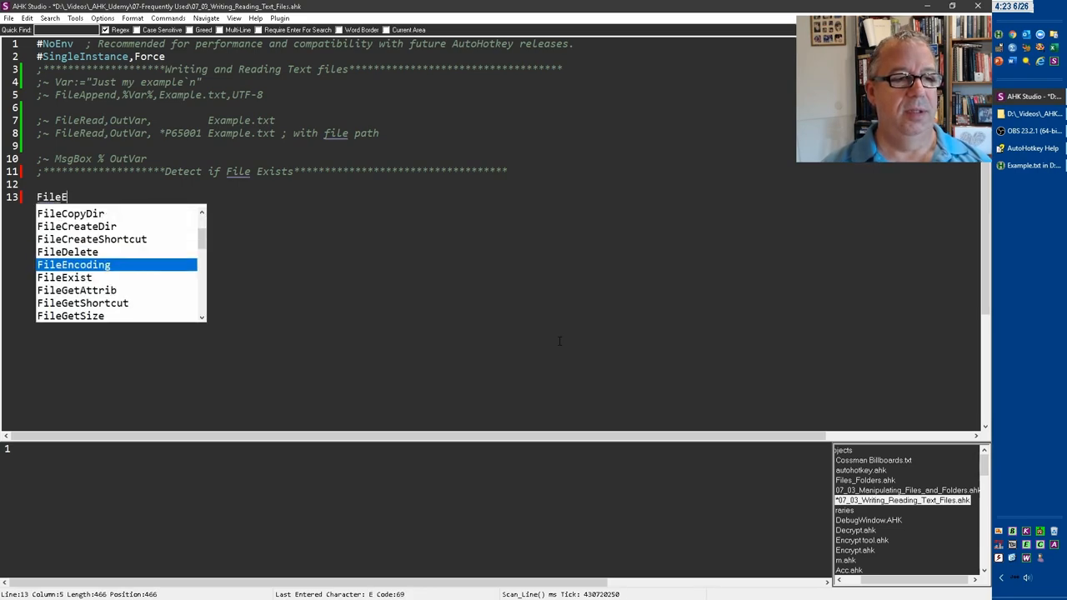
pyautogui.write('x')
# Step: Write FileExist(Example.txt), prefix If, and wrap the call as If (FileExist(Example.txt))
pyautogui.press('Tab')
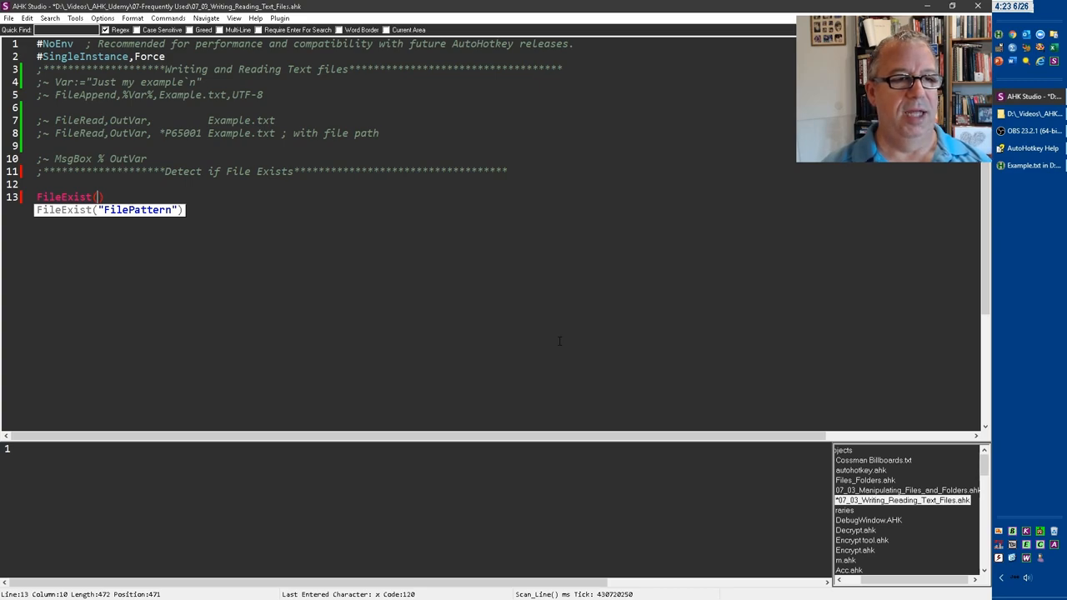
pyautogui.write('Example.t')
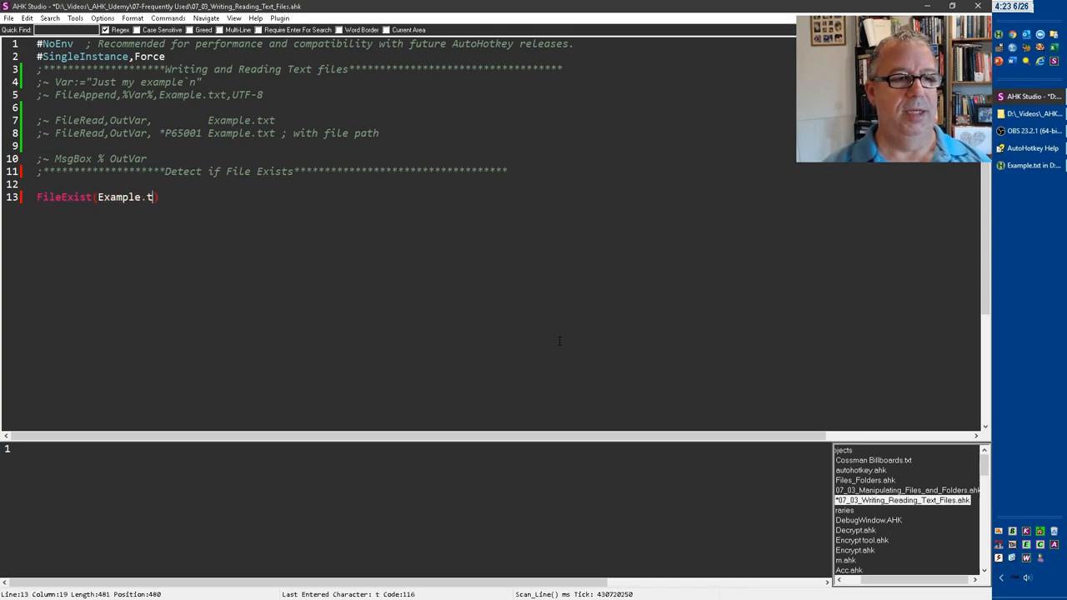
pyautogui.write('xt')
pyautogui.press('Home')
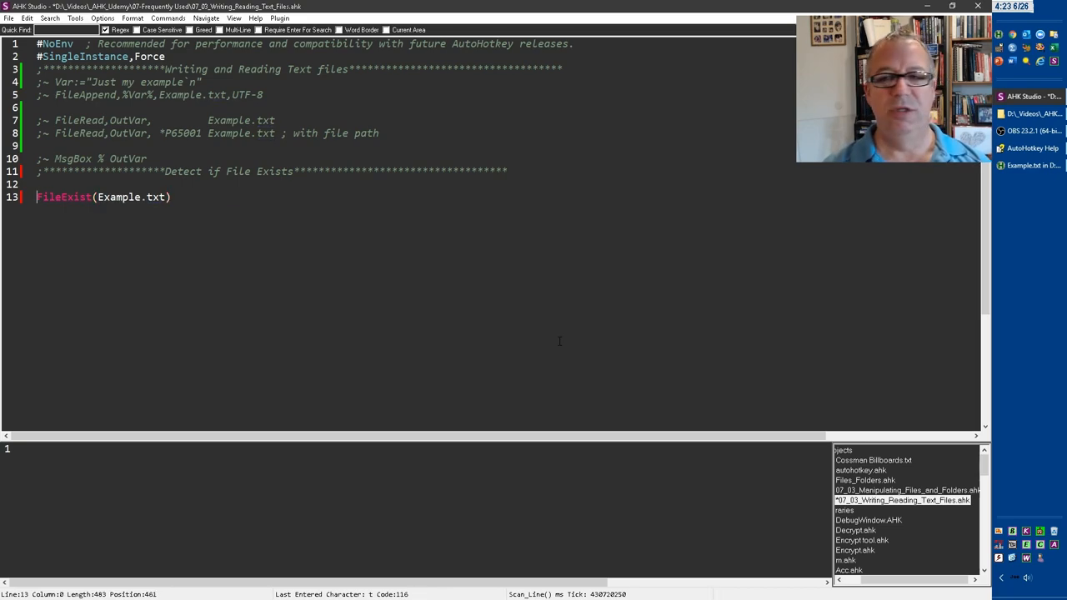
pyautogui.write('I')
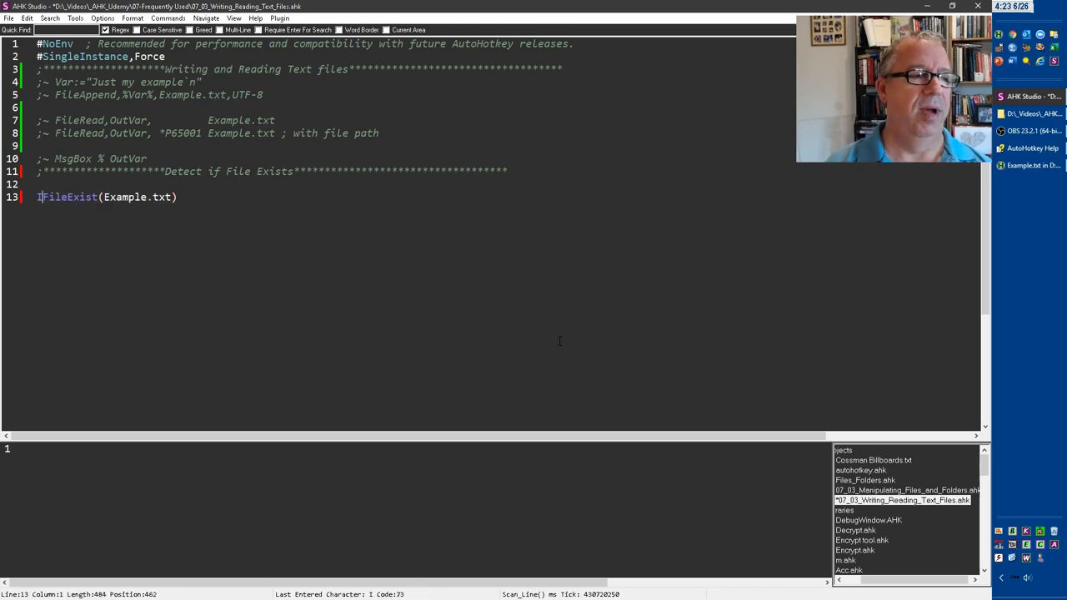
pyautogui.write('f')
pyautogui.hotkey('shift', 'End')
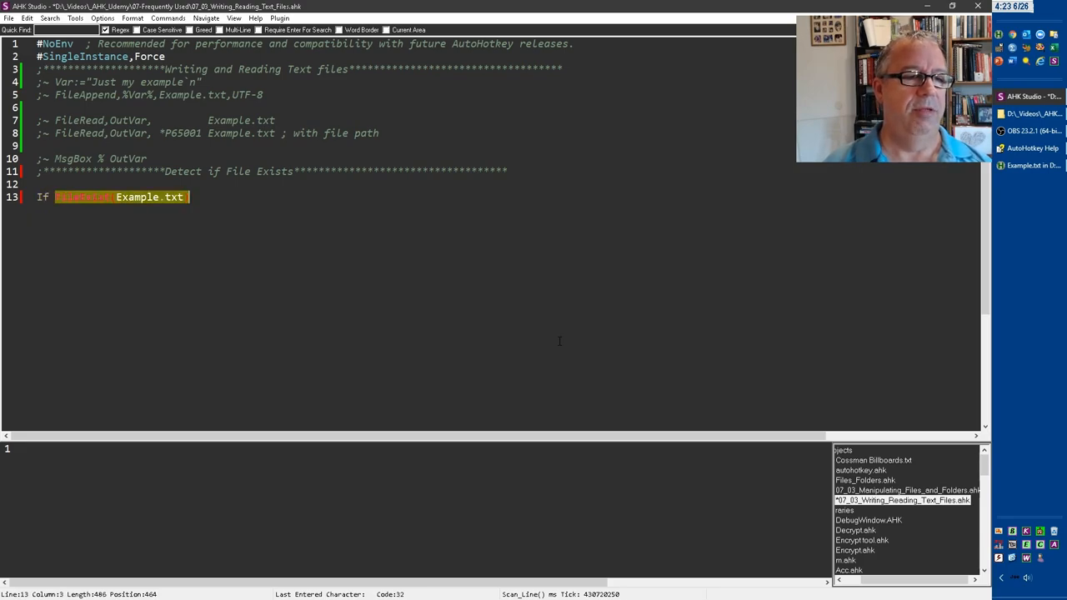
pyautogui.write('(')
pyautogui.press('End')
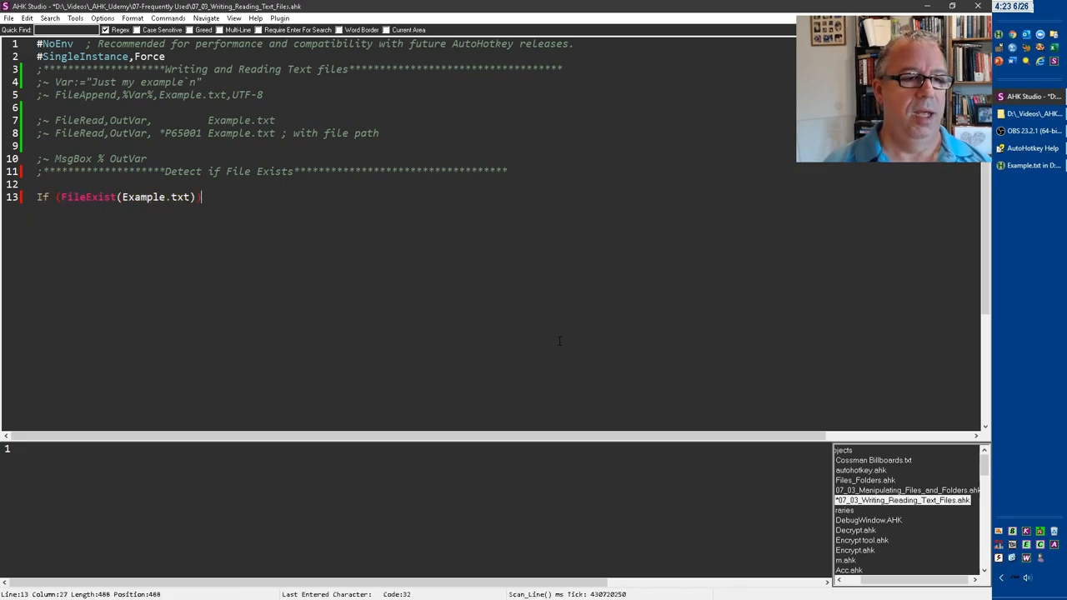
# Step: Add MsgBox Found file under the If, then copy the two-line block and paste it below
pyautogui.press('Return')
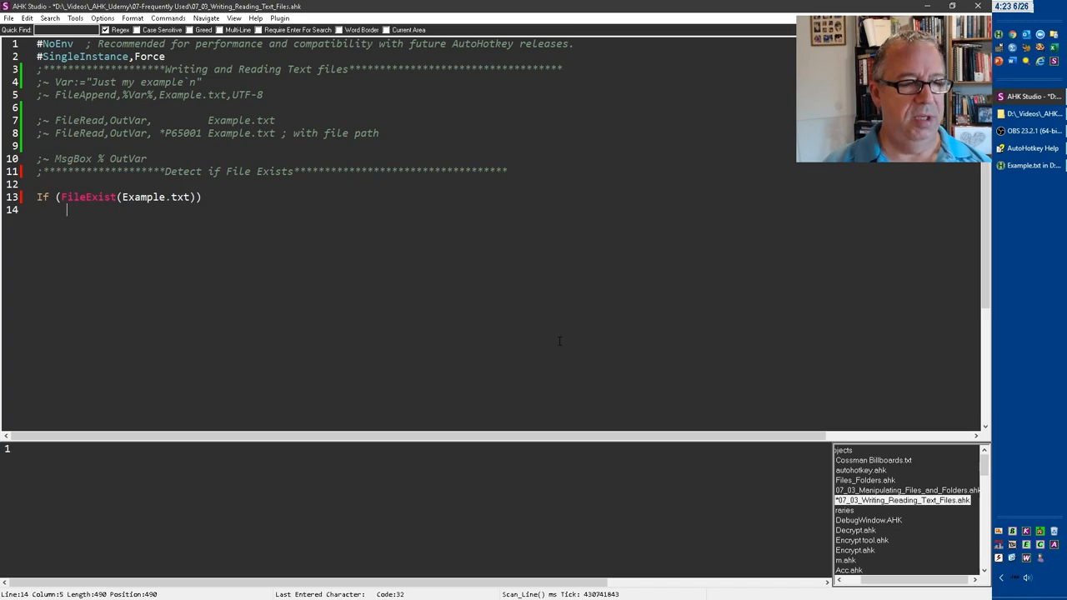
pyautogui.write('M')
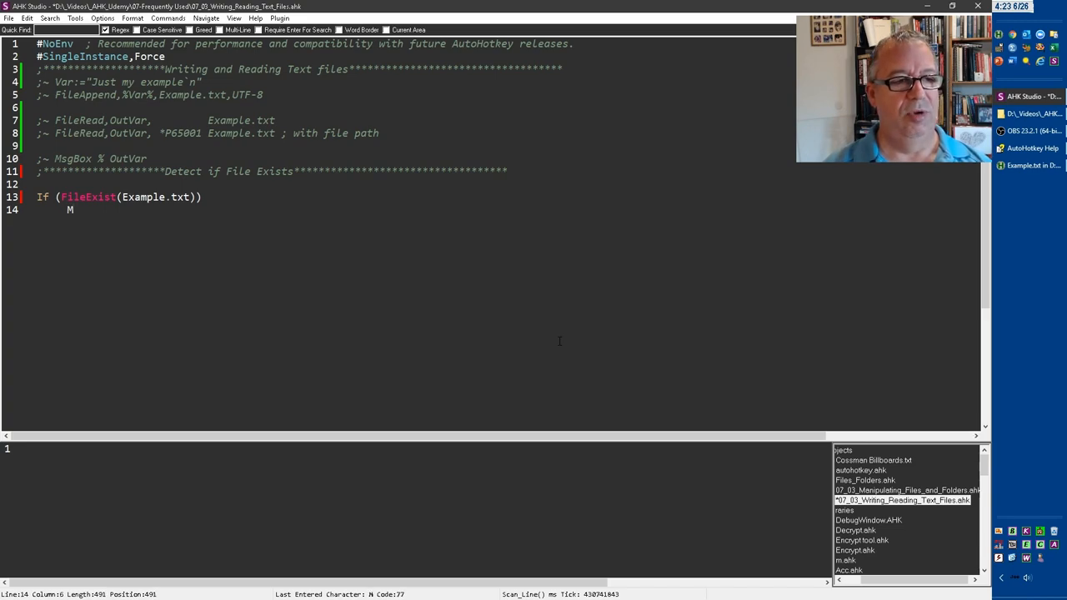
pyautogui.write('s')
pyautogui.press('Return')
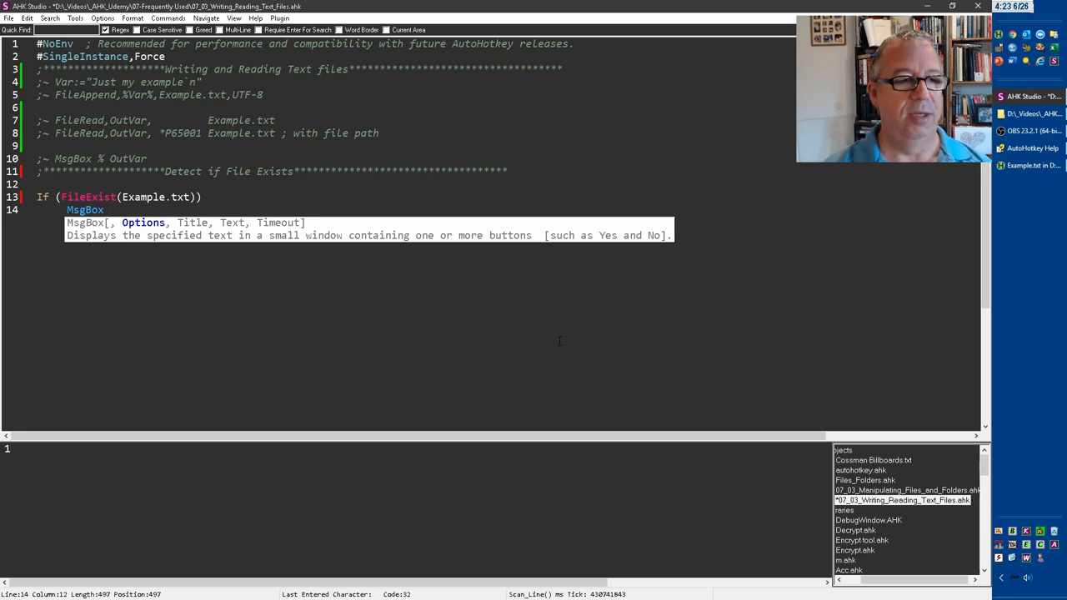
pyautogui.write('Foun')
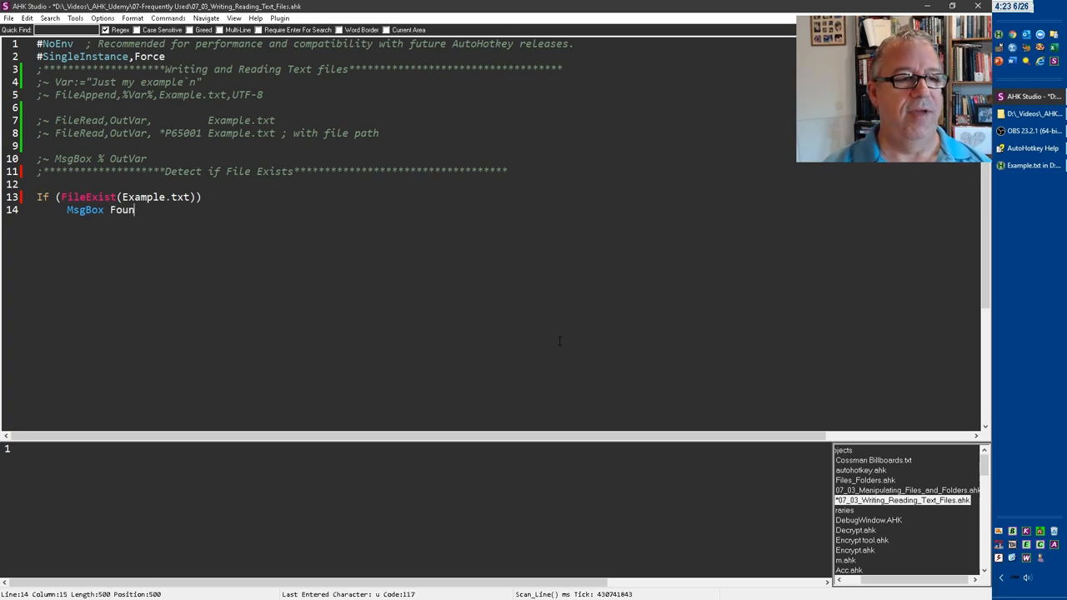
pyautogui.write('d file')
pyautogui.press('Escape')
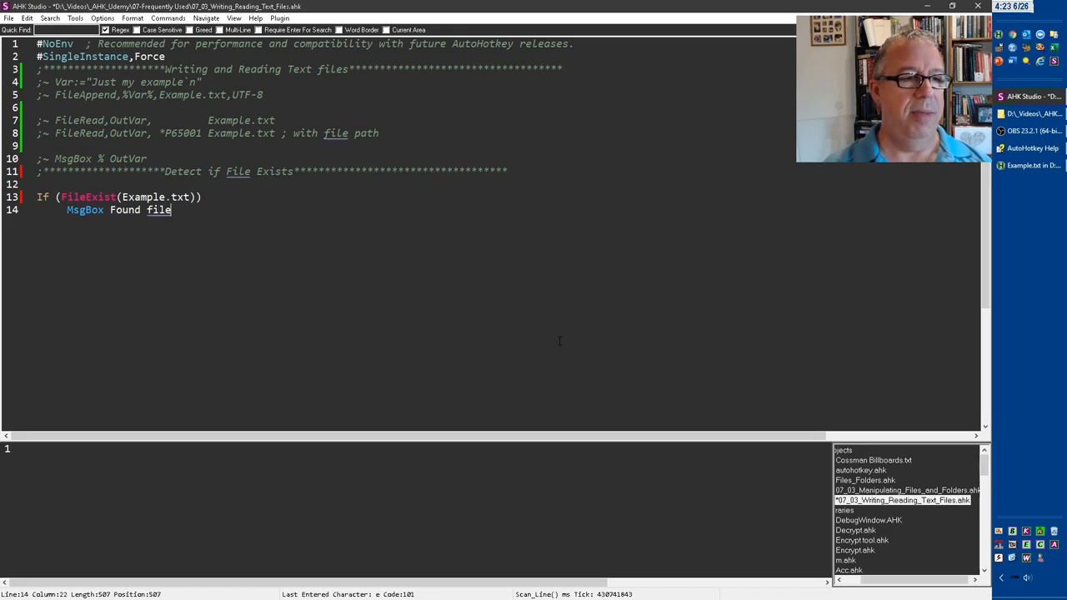
pyautogui.hotkey('shift', 'Up')
pyautogui.hotkey('ctrl', 'c')
pyautogui.press('Right')
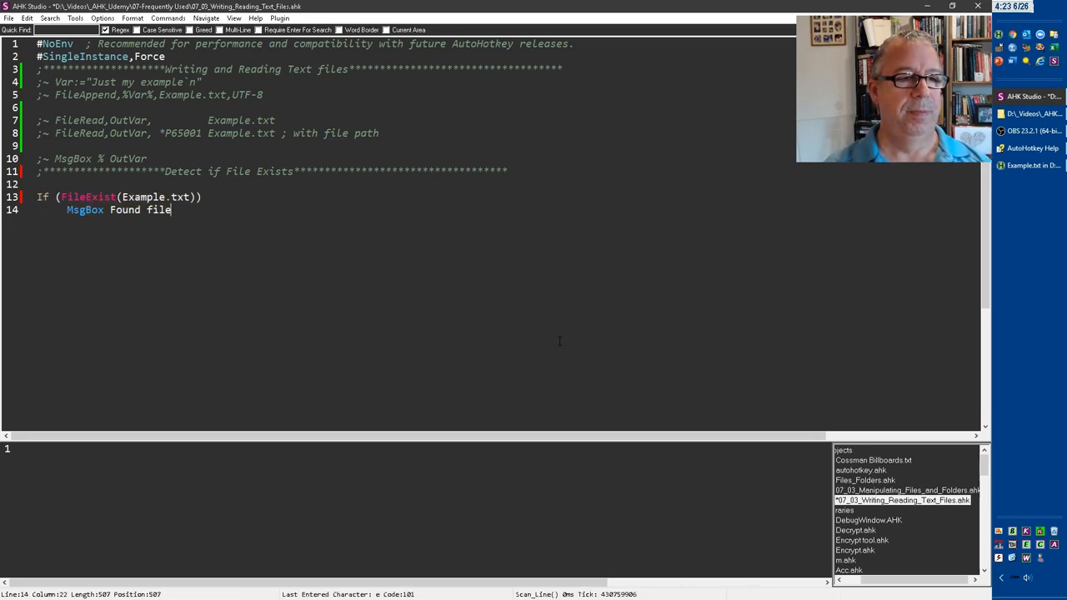
pyautogui.press('Return')
pyautogui.press('Return')
pyautogui.hotkey('ctrl', 'v')
pyautogui.press('Up')
# Step: Negate the pasted check as !FileExist and change its message to Didn't find the file, then save
pyautogui.press('Home')
pyautogui.press('Right')
pyautogui.press('Right')
pyautogui.press('Right')
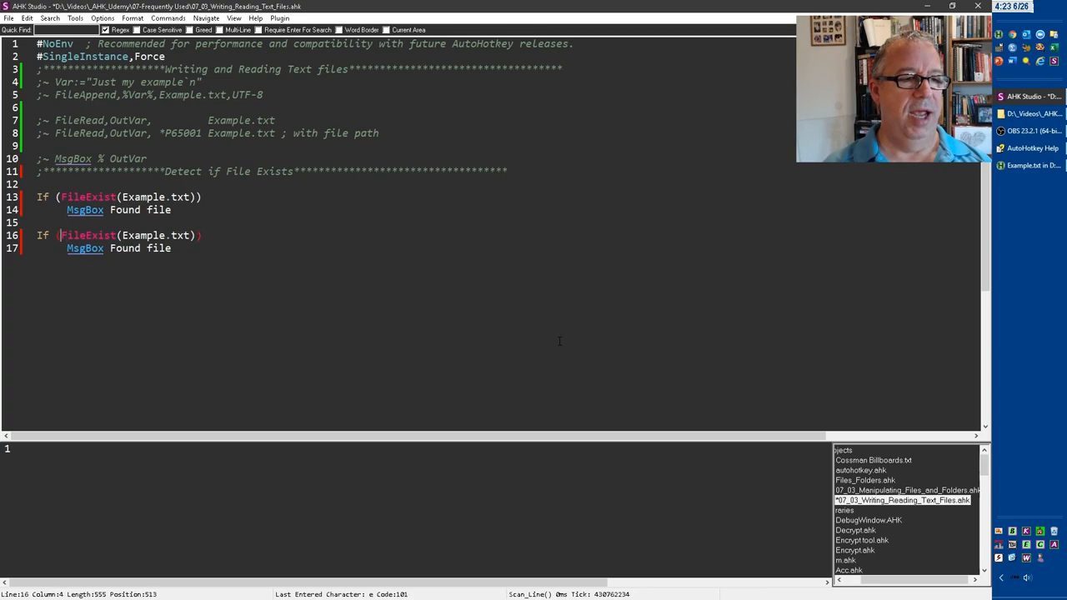
pyautogui.write('!')
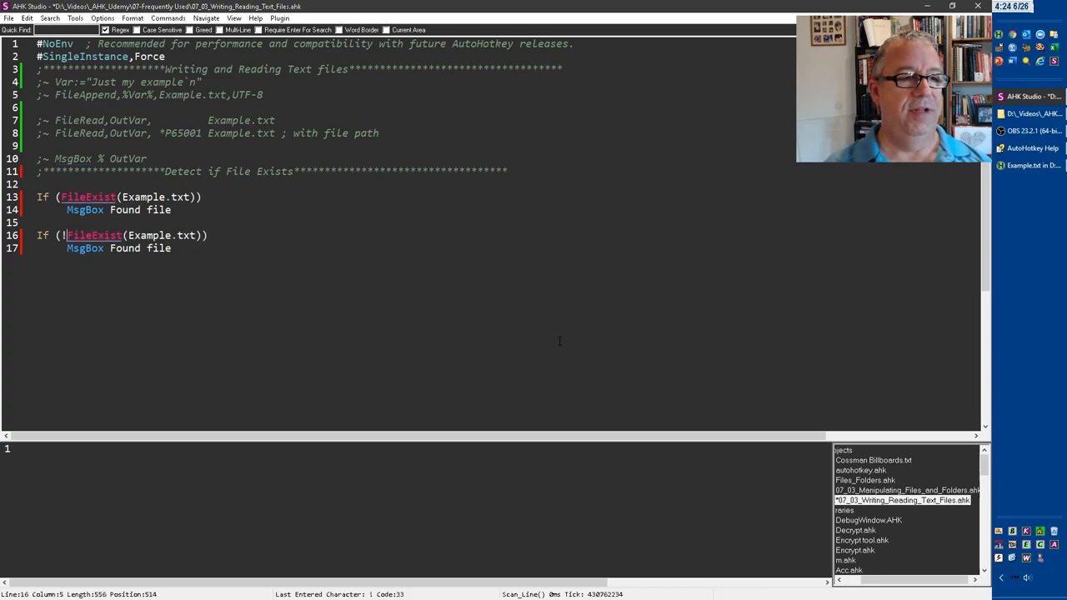
pyautogui.hotkey('shift', 'Left')
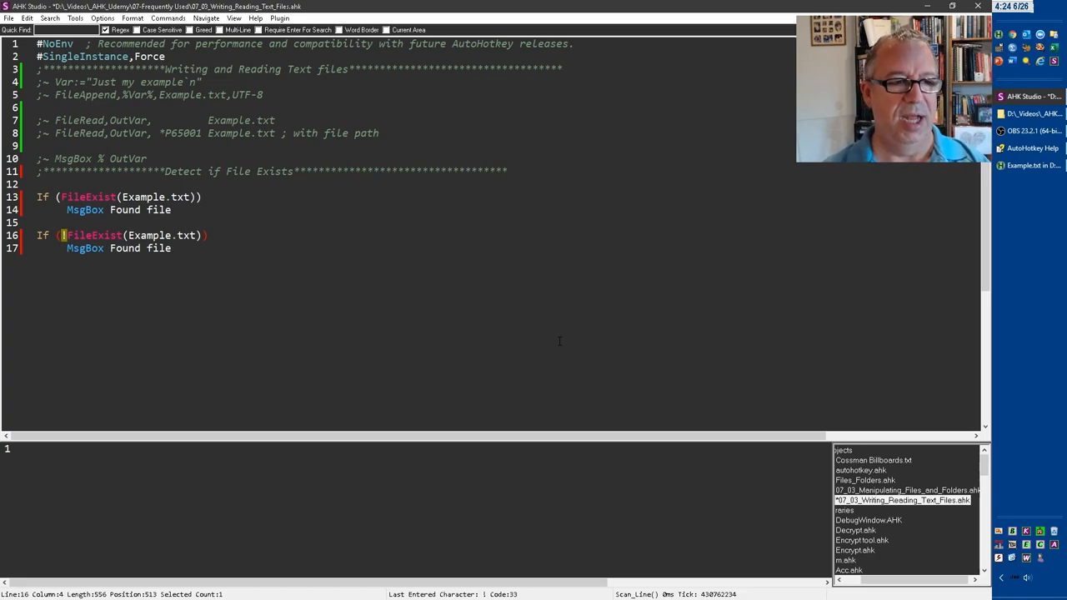
pyautogui.press('Down')
pyautogui.hotkey('ctrl', 'Right')
pyautogui.hotkey('ctrl', 'Right')
pyautogui.hotkey('ctrl', 'Right')
pyautogui.hotkey('ctrl', 'Left')
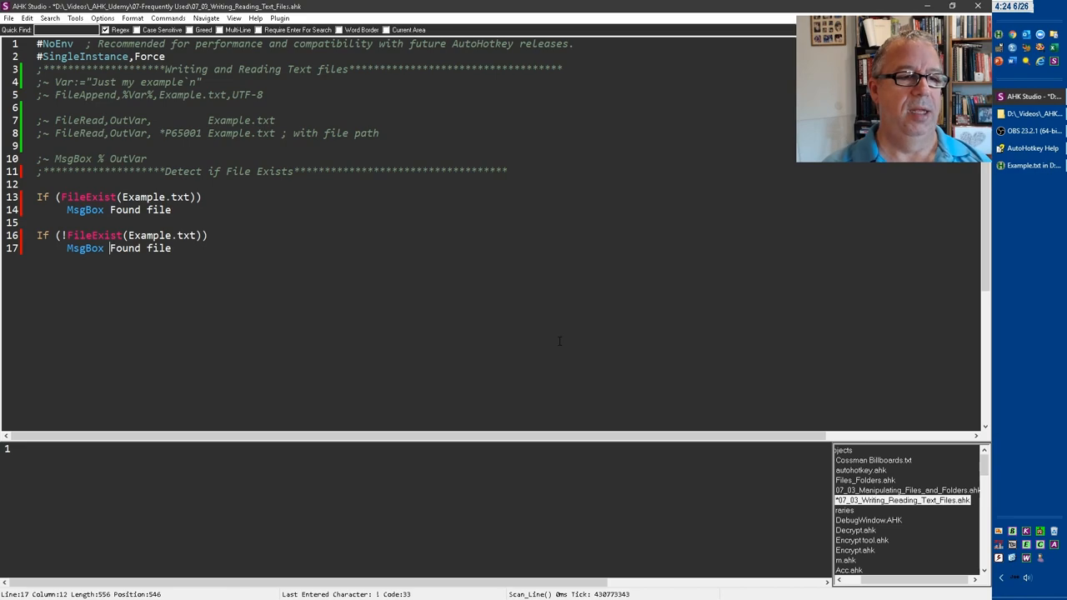
pyautogui.write("Didn't find")
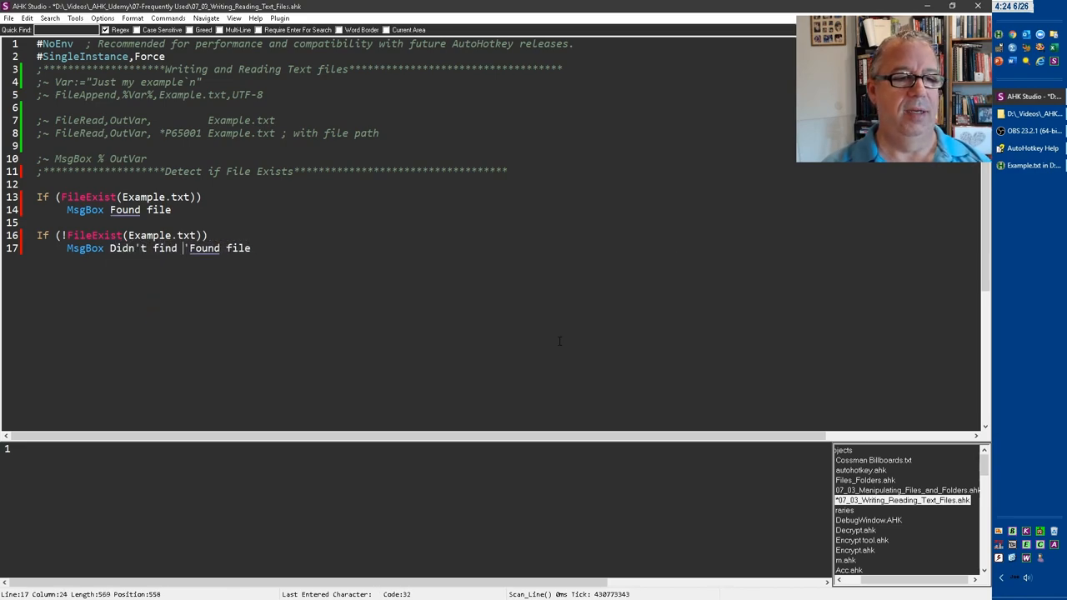
pyautogui.write(' the')
pyautogui.hotkey('ctrl', 'Delete')
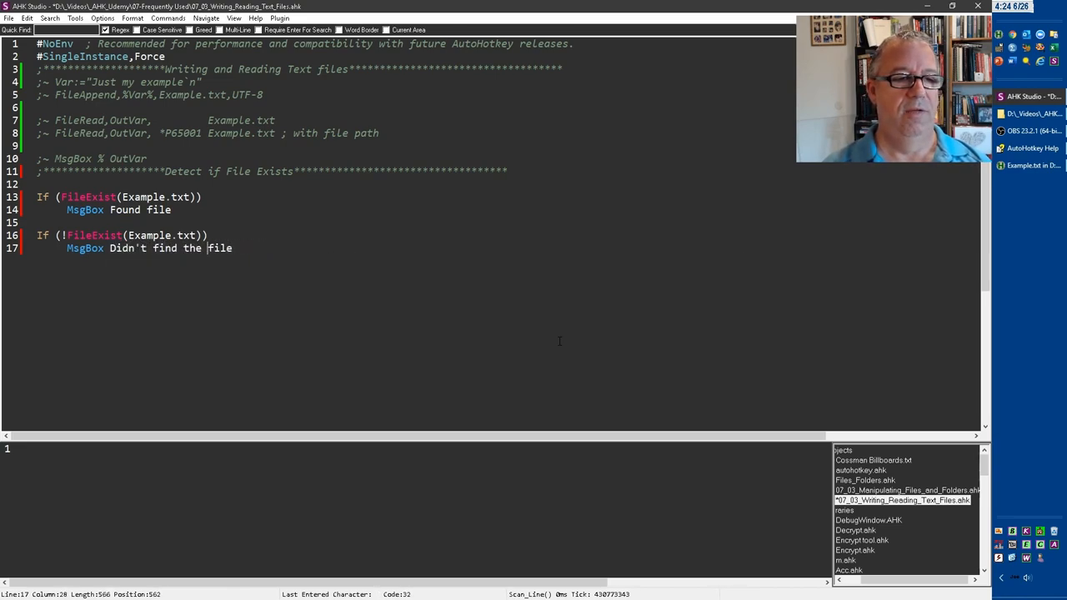
pyautogui.hotkey('ctrl', 's')
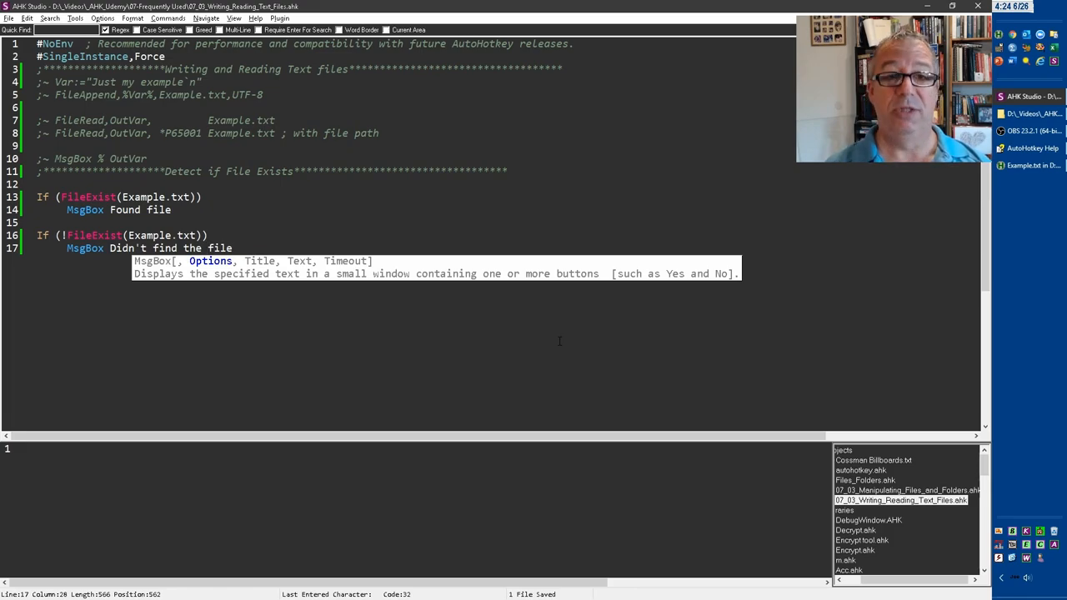
# Step: Run the script and dismiss the Didn't find the file message it reports
pyautogui.press('F5')
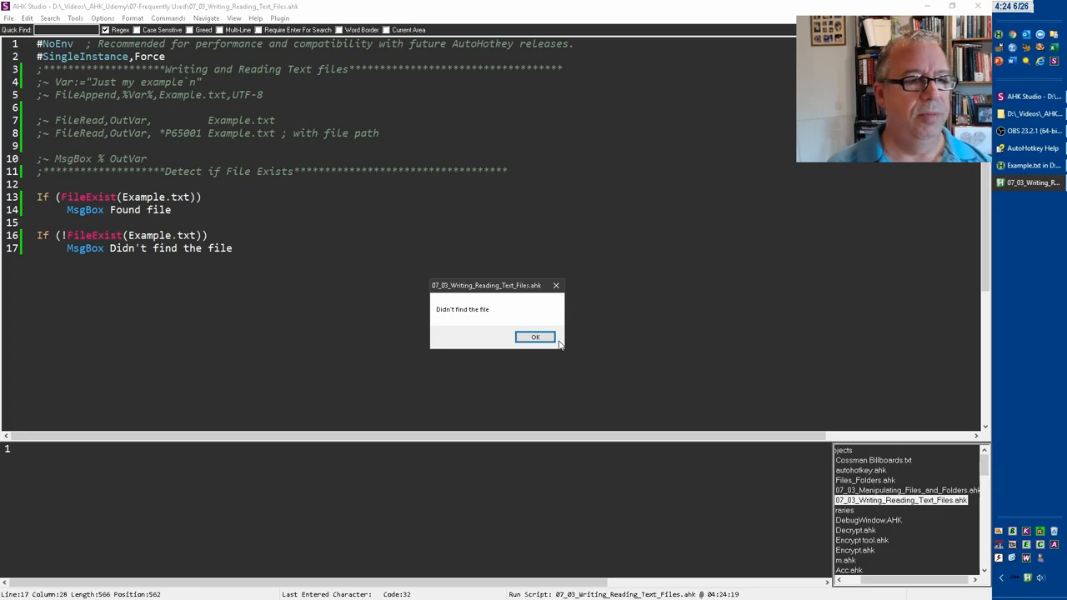
pyautogui.click(555, 344)
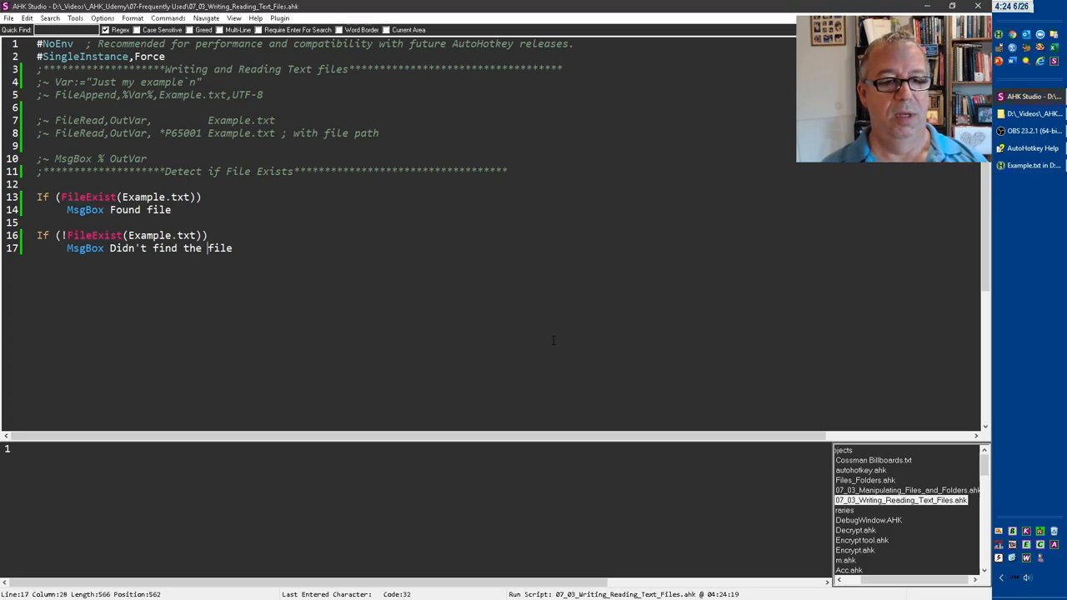
# Step: Wrap Example.txt in quotes in both FileExist checks, save, and rerun to get Found file
pyautogui.moveTo(124, 197); pyautogui.dragTo(195, 197)
pyautogui.write('"')
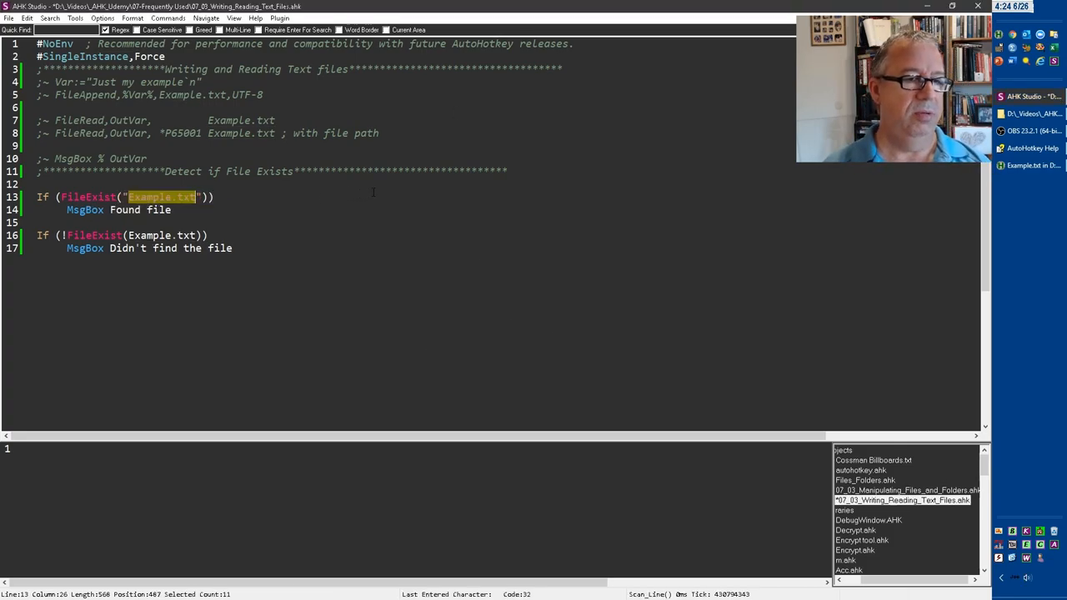
pyautogui.press('Down')
pyautogui.press('Down')
pyautogui.press('Down')
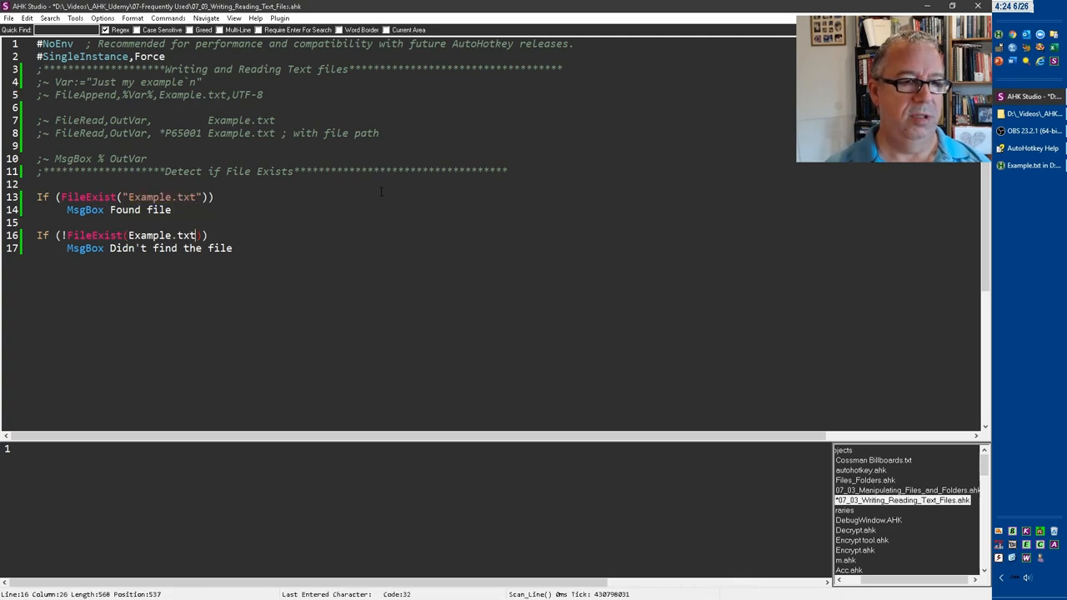
pyautogui.press('Right')
pyautogui.hotkey('shift', 'Left')
pyautogui.hotkey('shift', 'Left')
pyautogui.hotkey('shift', 'Left')
pyautogui.hotkey('shift', 'Left')
pyautogui.hotkey('shift', 'Left')
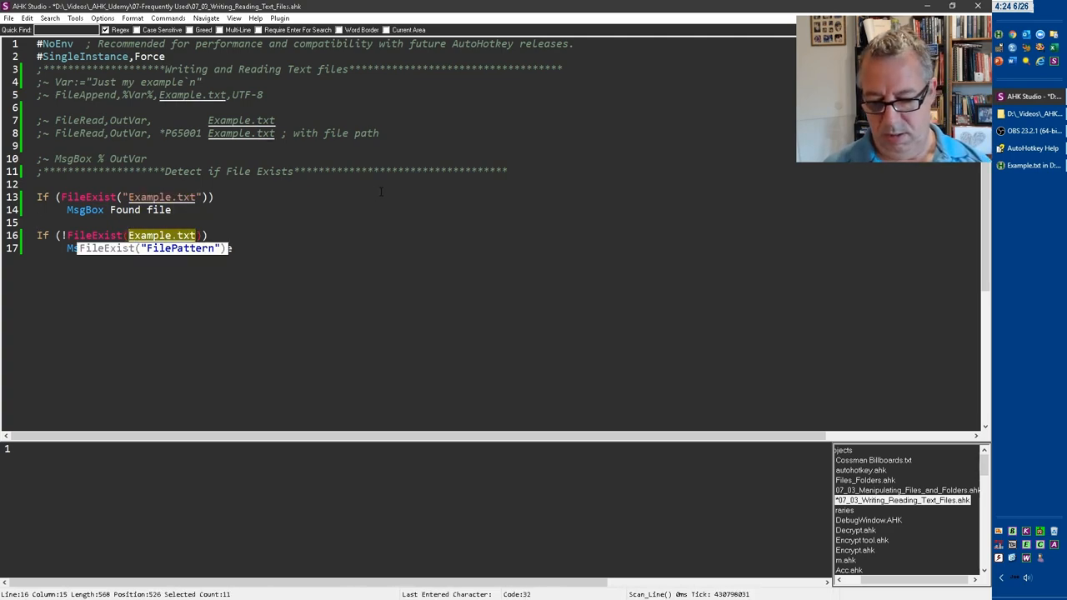
pyautogui.write('"')
pyautogui.hotkey('ctrl', 's')
pyautogui.press('F5')
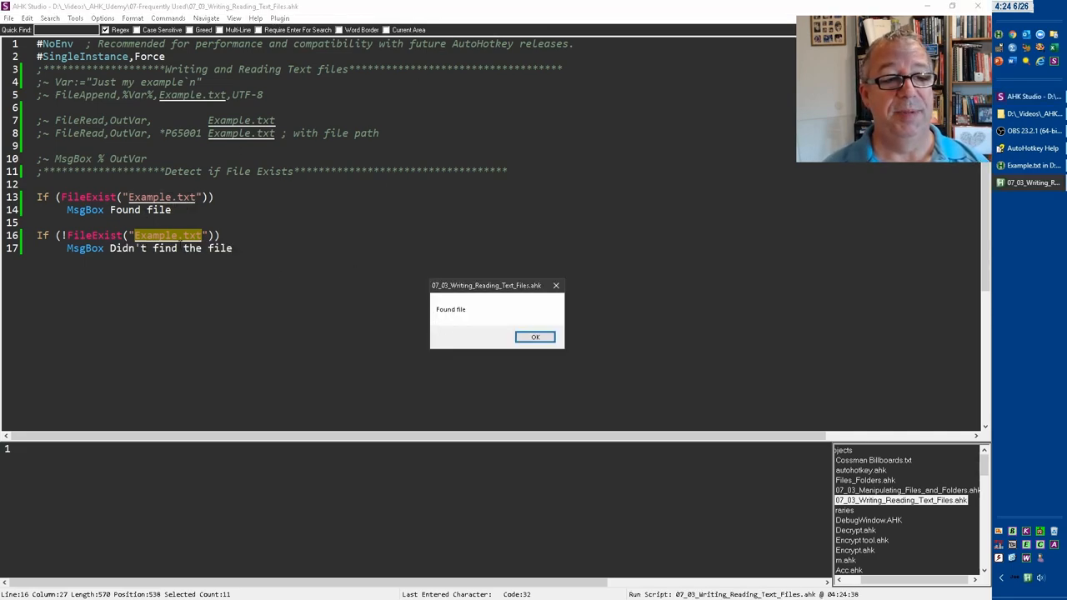
pyautogui.click(530, 339)
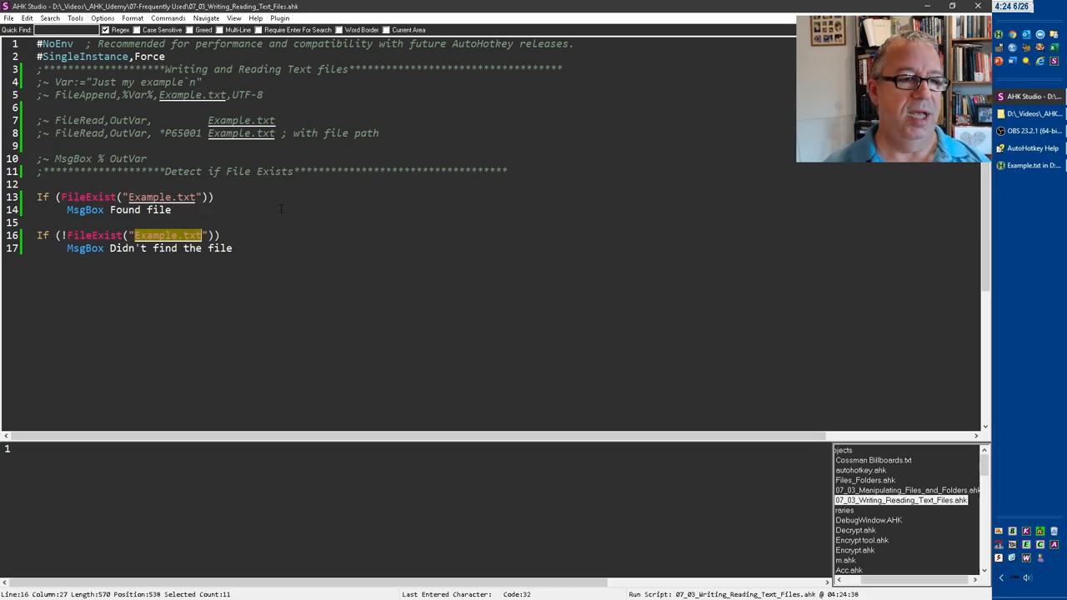
# Step: Change both FileExist checks to Example2.txt, save, and run to get Didn't find the file
pyautogui.click(169, 210)
pyautogui.click(170, 198)
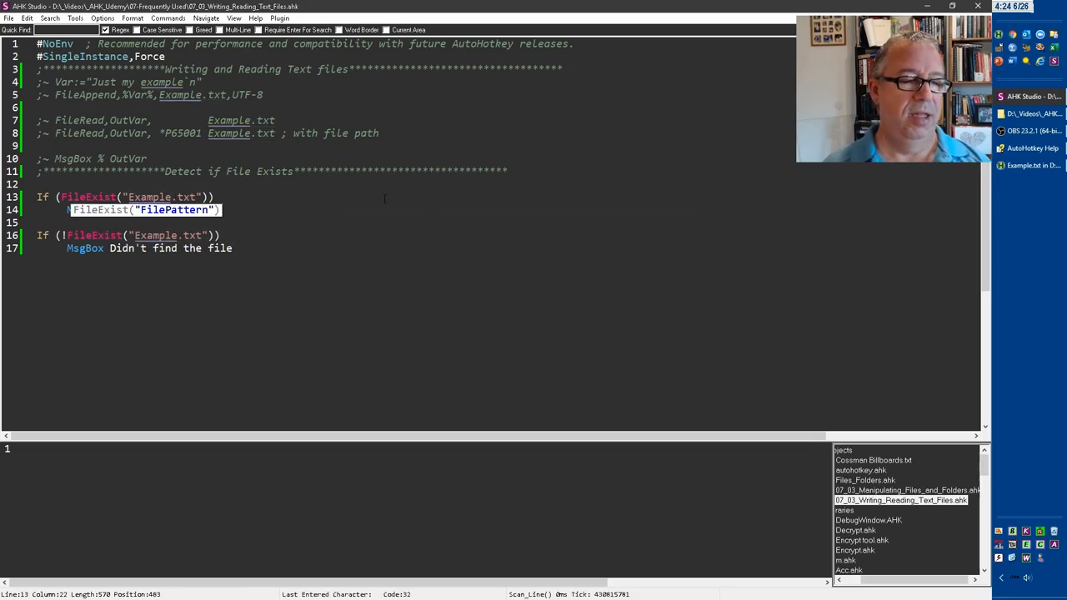
pyautogui.write('2')
pyautogui.press('Down')
pyautogui.press('Down')
pyautogui.press('Down')
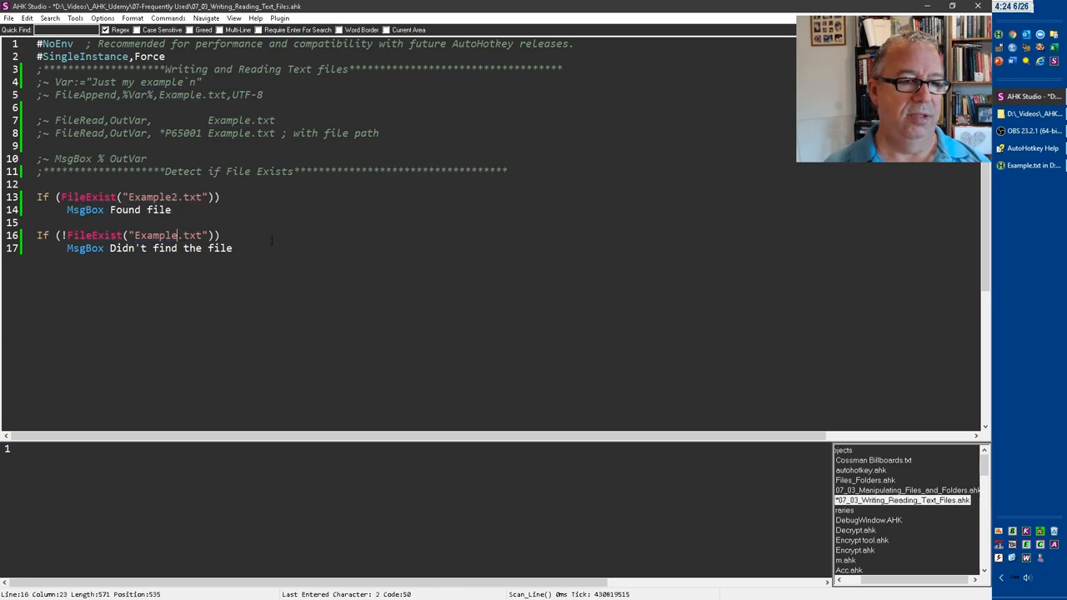
pyautogui.write('2')
pyautogui.hotkey('ctrl', 's')
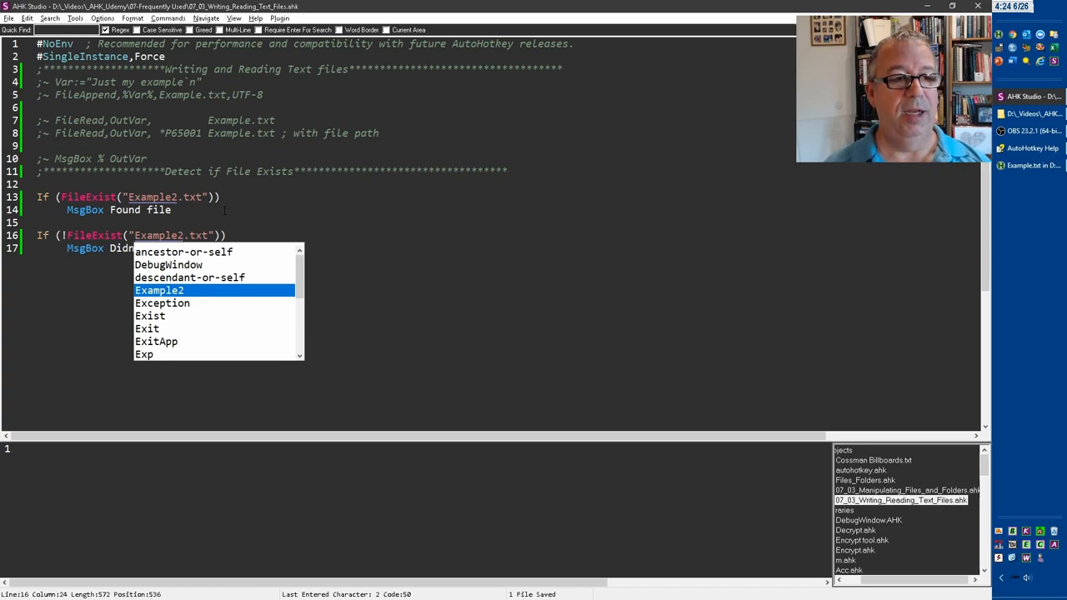
pyautogui.press('F5')
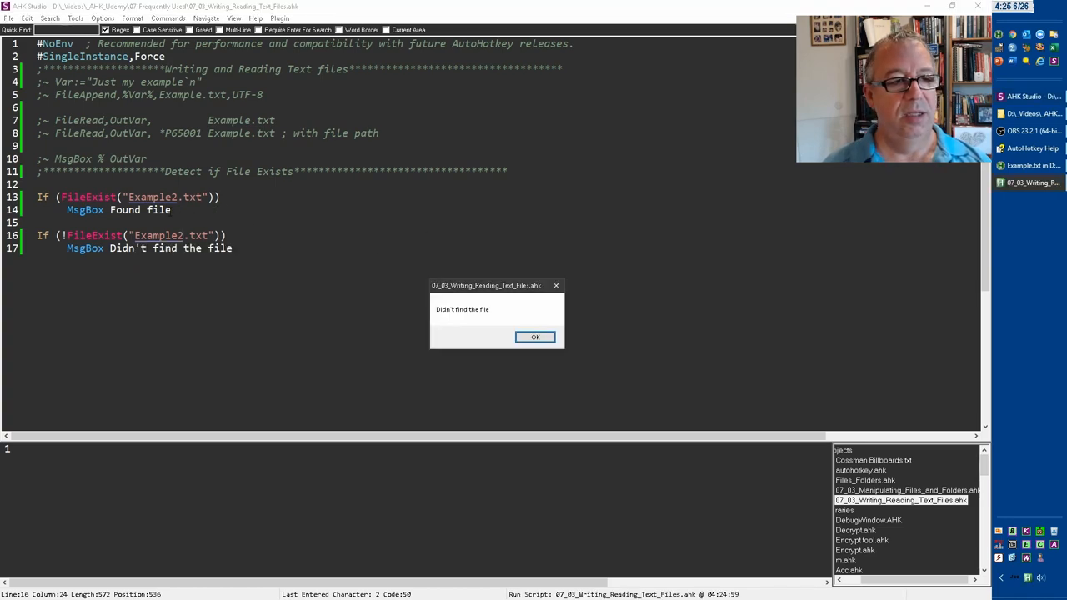